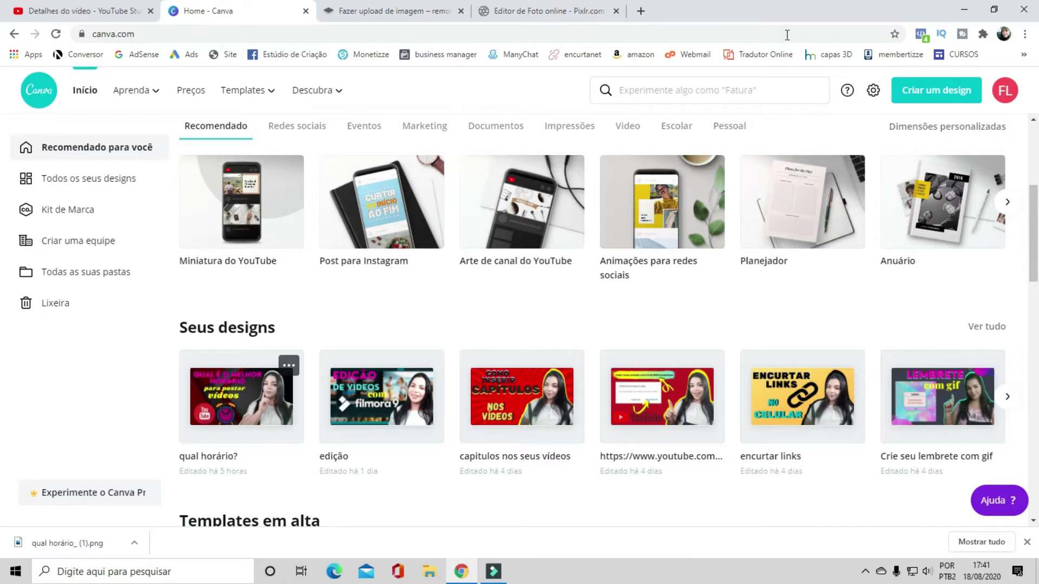
# Start a blank YouTube thumbnail (Miniatura do YouTube) design and browse the template options.
pyautogui.click(920, 91)
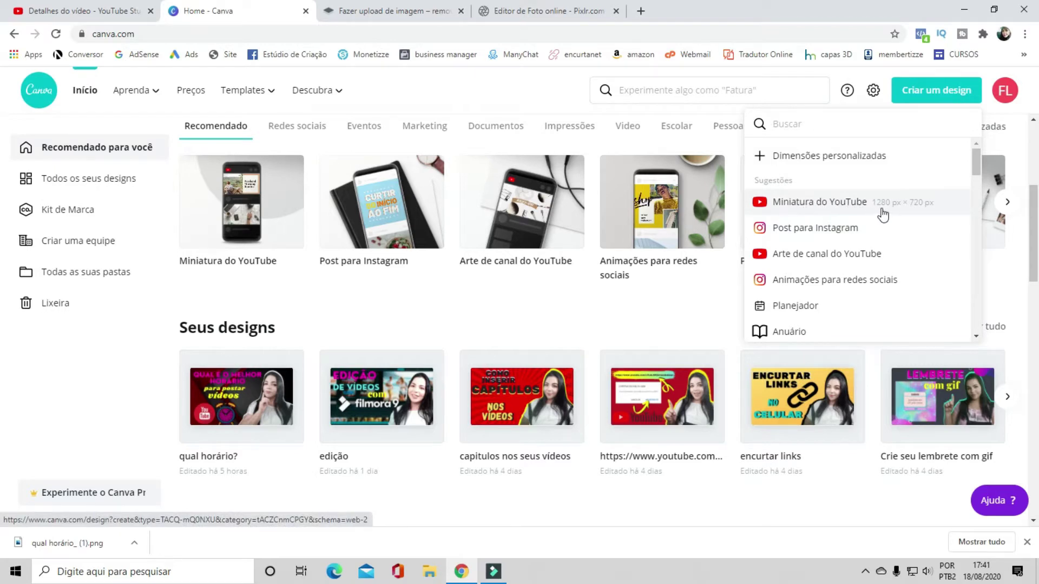
pyautogui.click(848, 206)
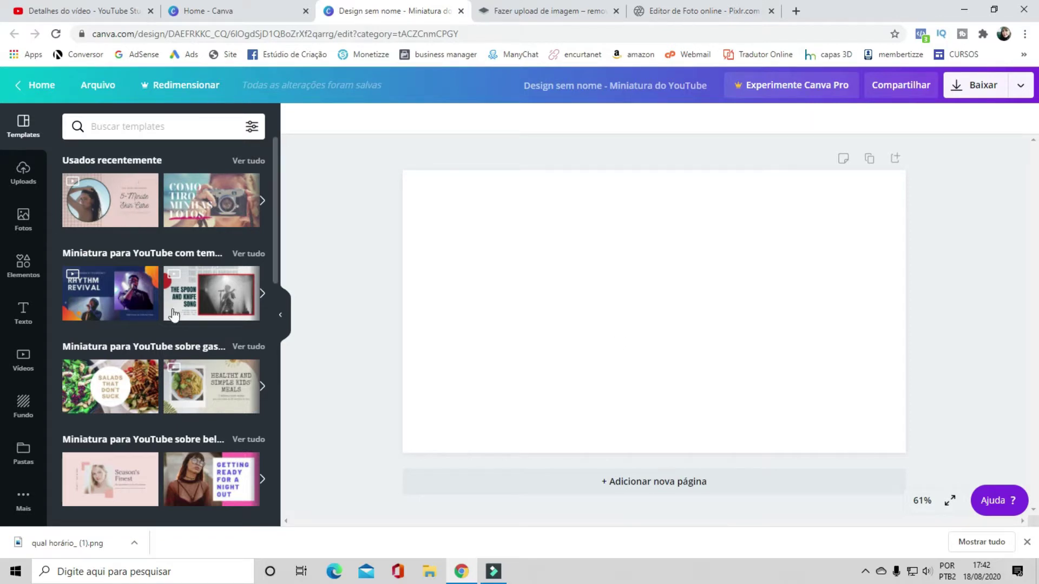
pyautogui.moveTo(211, 386)
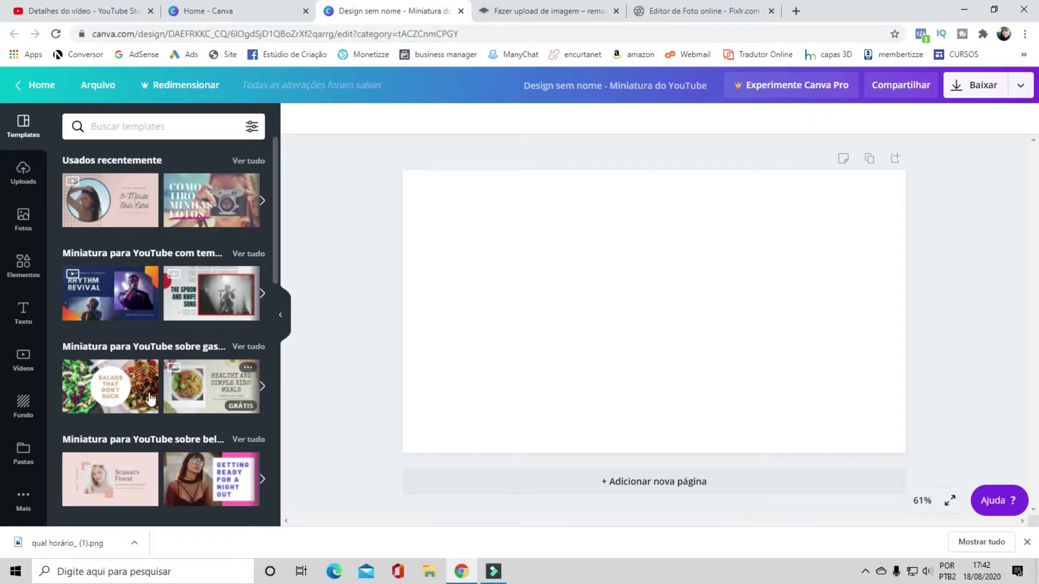
pyautogui.scroll(-3, 162, 406)
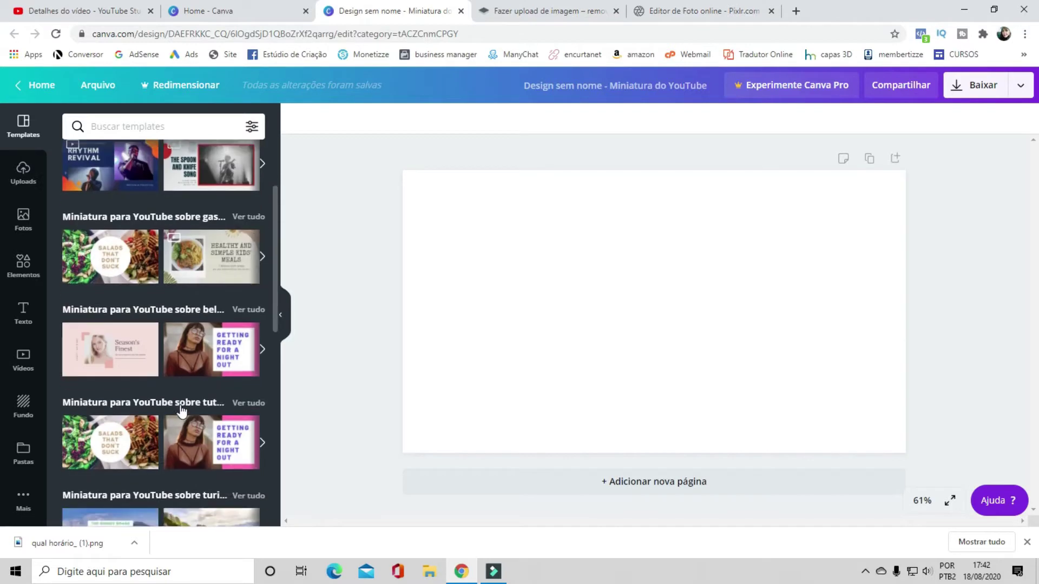
pyautogui.scroll(3, 139, 211)
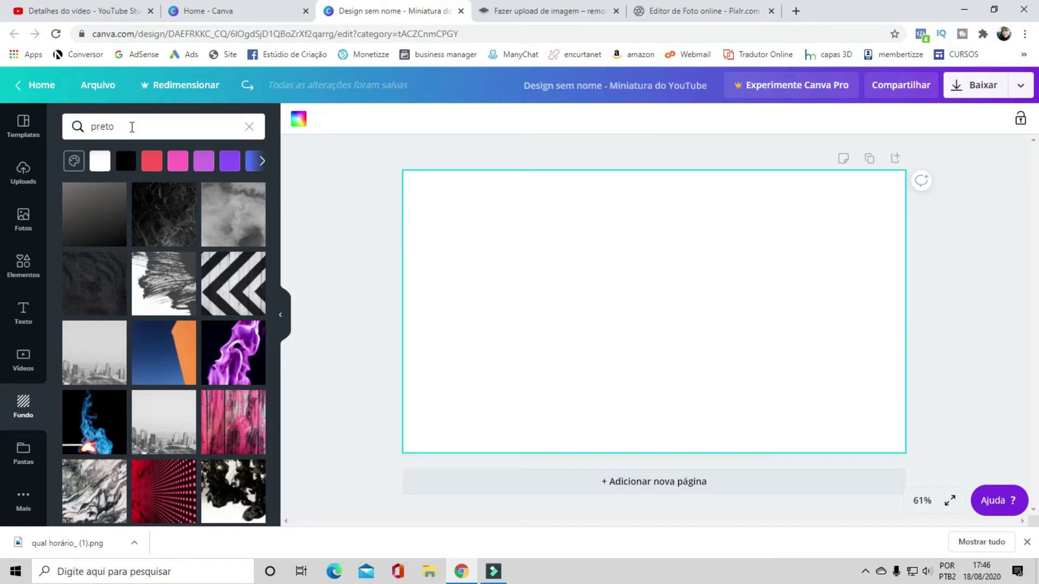
# Open the full background colour palette and turn the page background black.
pyautogui.click(74, 160)
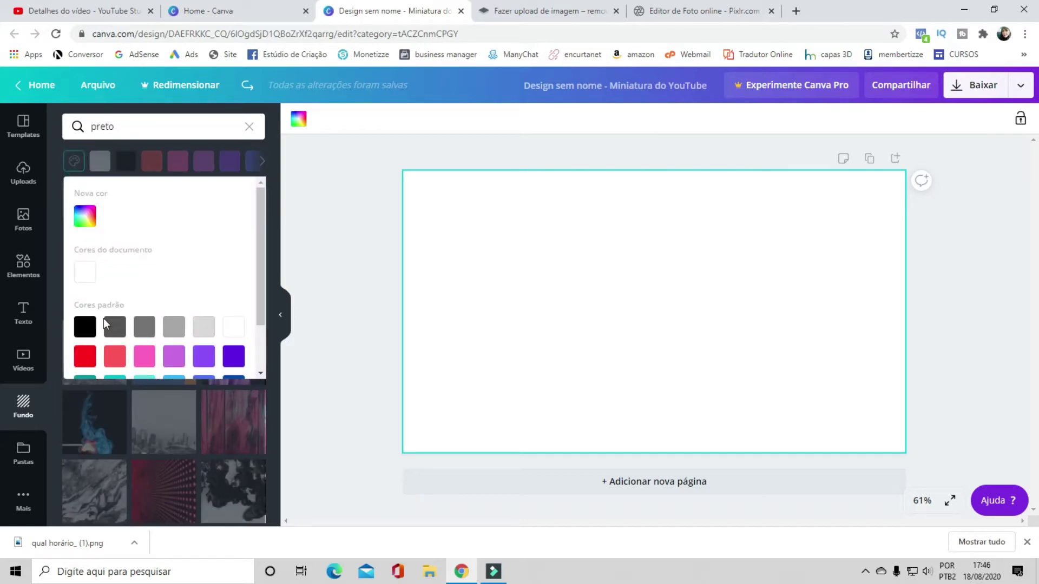
pyautogui.scroll(-2, 119, 330)
pyautogui.scroll(2, 123, 332)
pyautogui.scroll(-2, 265, 267)
pyautogui.moveTo(262, 255); pyautogui.dragTo(265, 210)
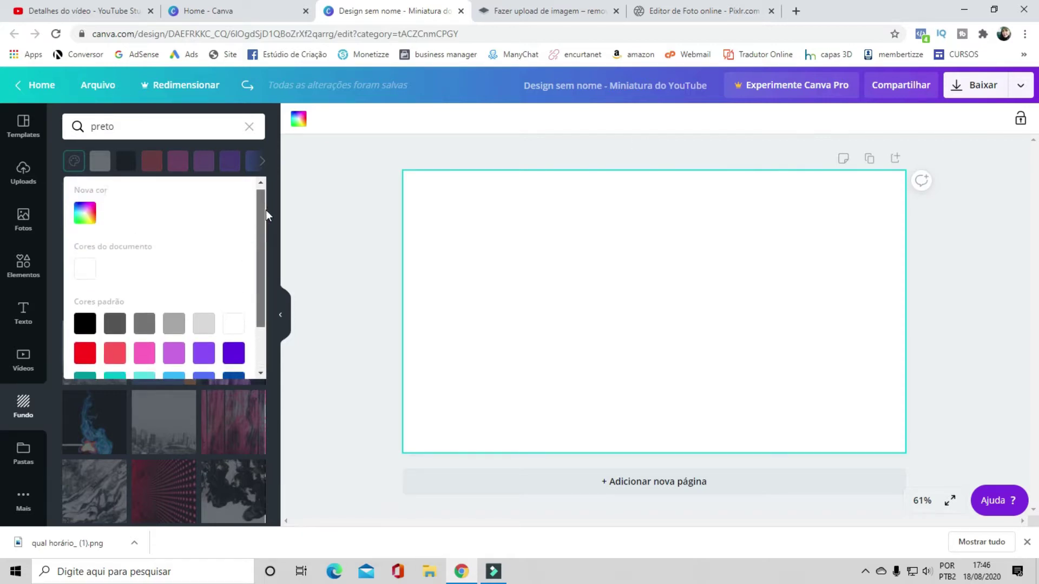
pyautogui.click(323, 164)
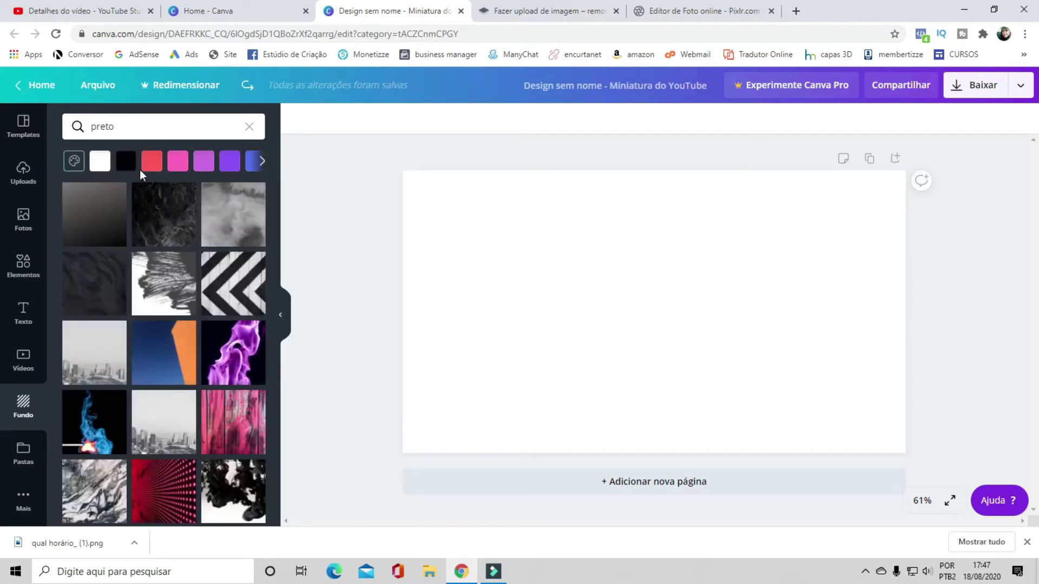
pyautogui.click(99, 160)
# Browse the stock photo library, then reapply the solid black page background.
pyautogui.click(22, 222)
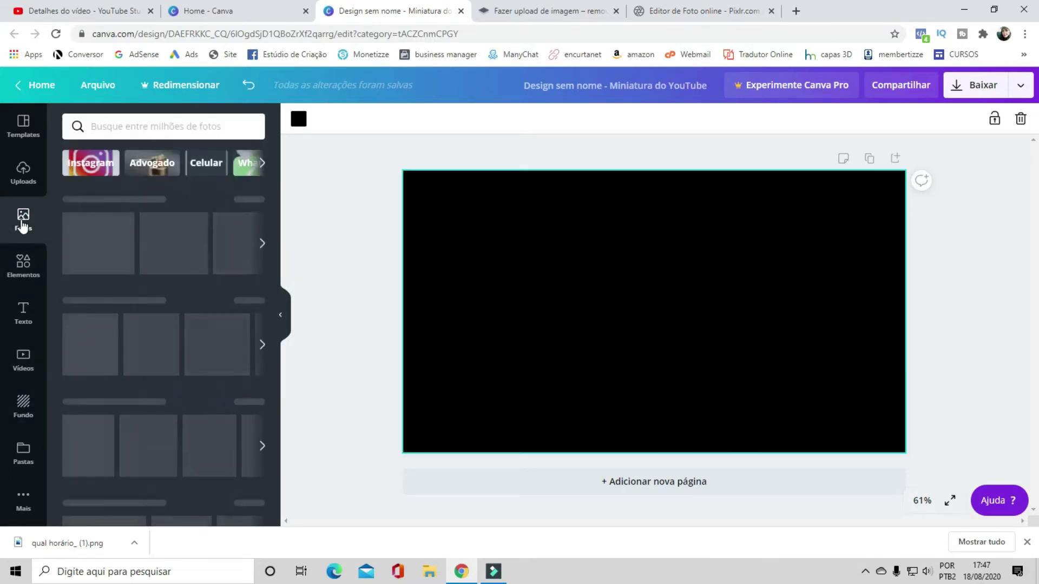
pyautogui.scroll(-5, 163, 345)
pyautogui.scroll(-3, 163, 344)
pyautogui.scroll(-2, 163, 345)
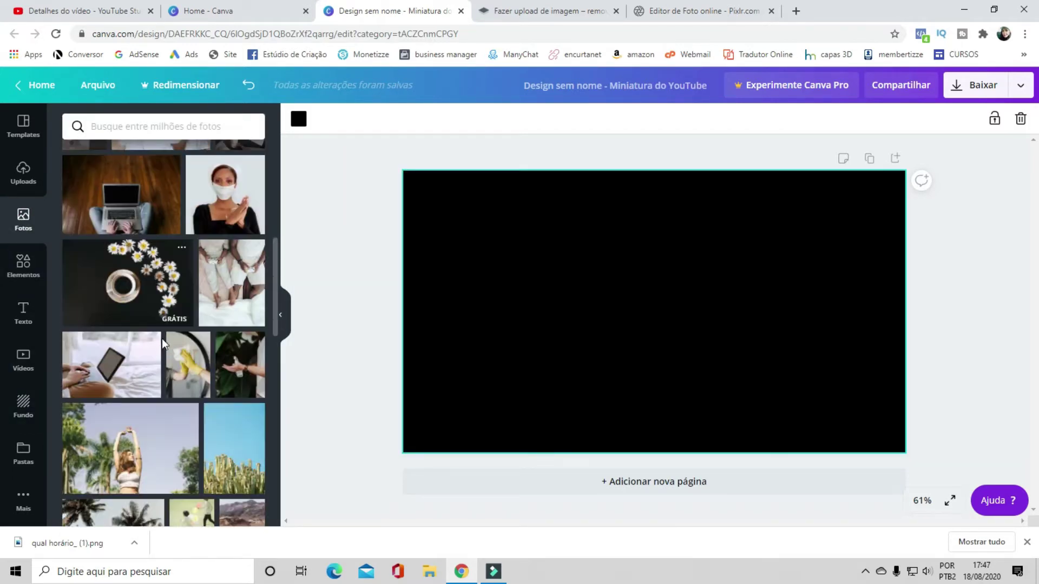
pyautogui.scroll(-3, 162, 349)
pyautogui.scroll(-3, 162, 351)
pyautogui.scroll(-2, 160, 356)
pyautogui.scroll(-1, 159, 356)
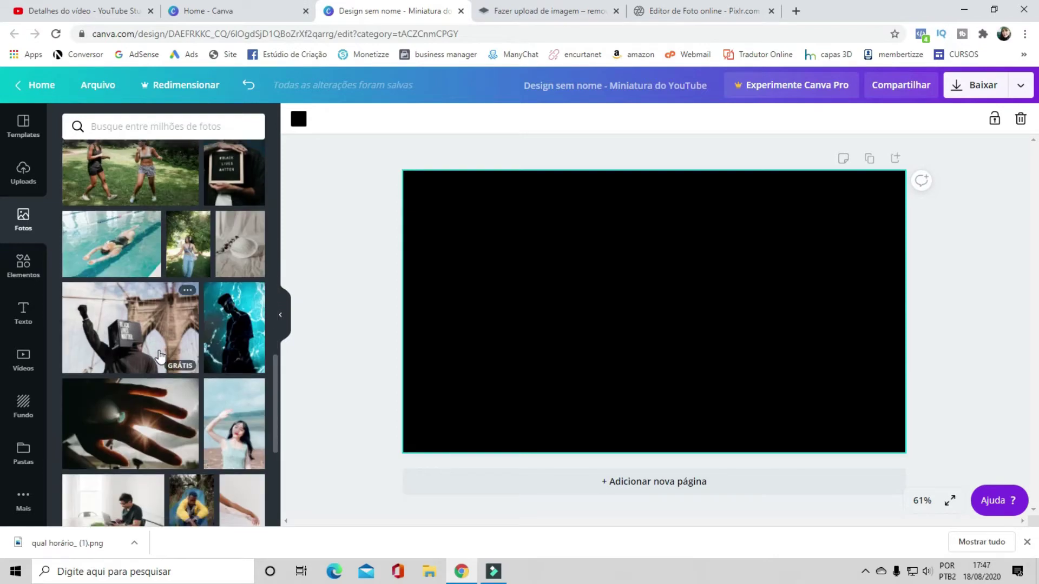
pyautogui.scroll(-3, 158, 355)
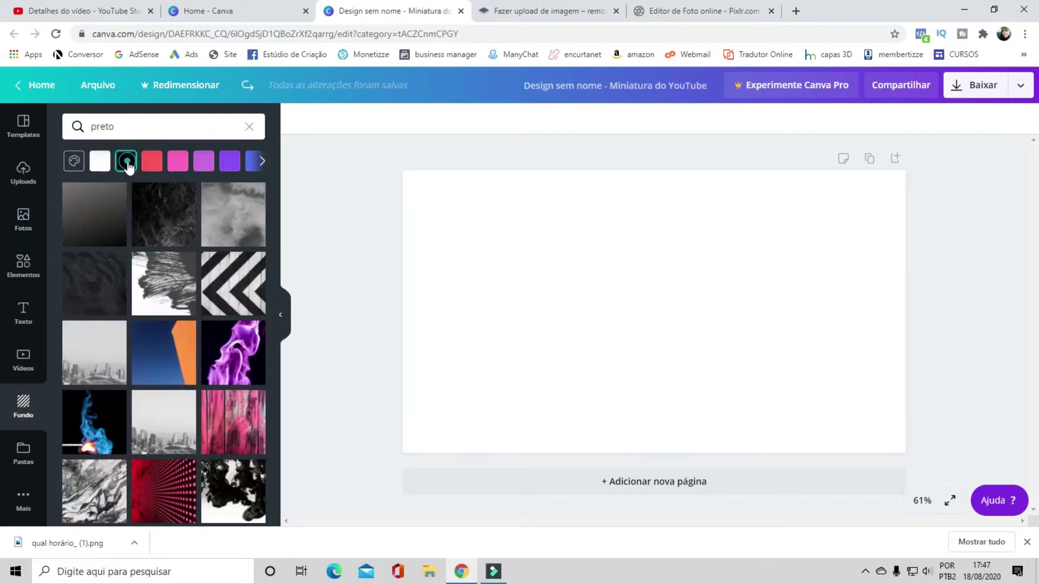
pyautogui.click(127, 161)
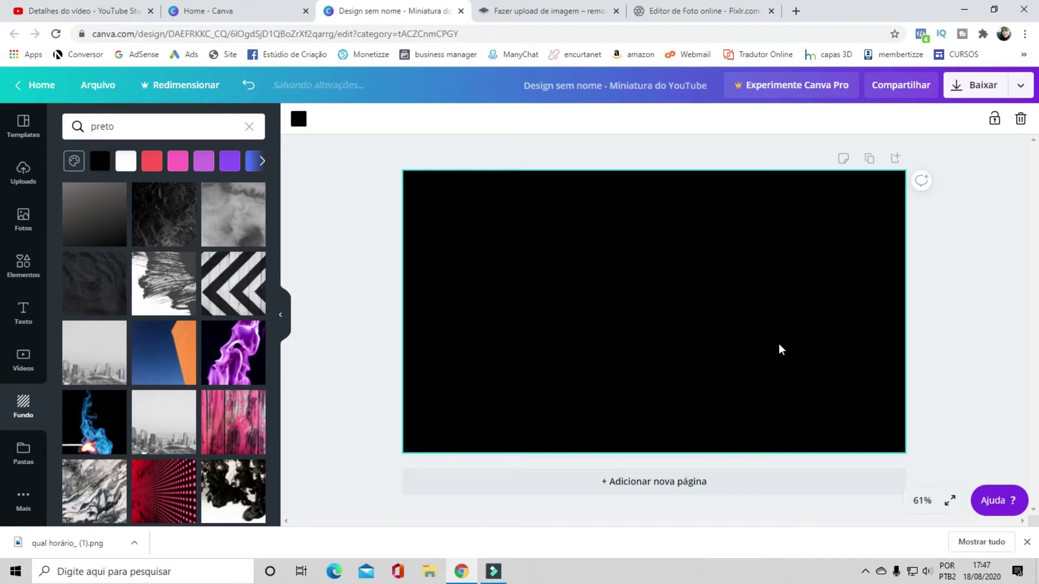
# Filter stock photos by the Instagram category and add the pink heart-bubbles photo.
pyautogui.click(23, 219)
pyautogui.click(73, 172)
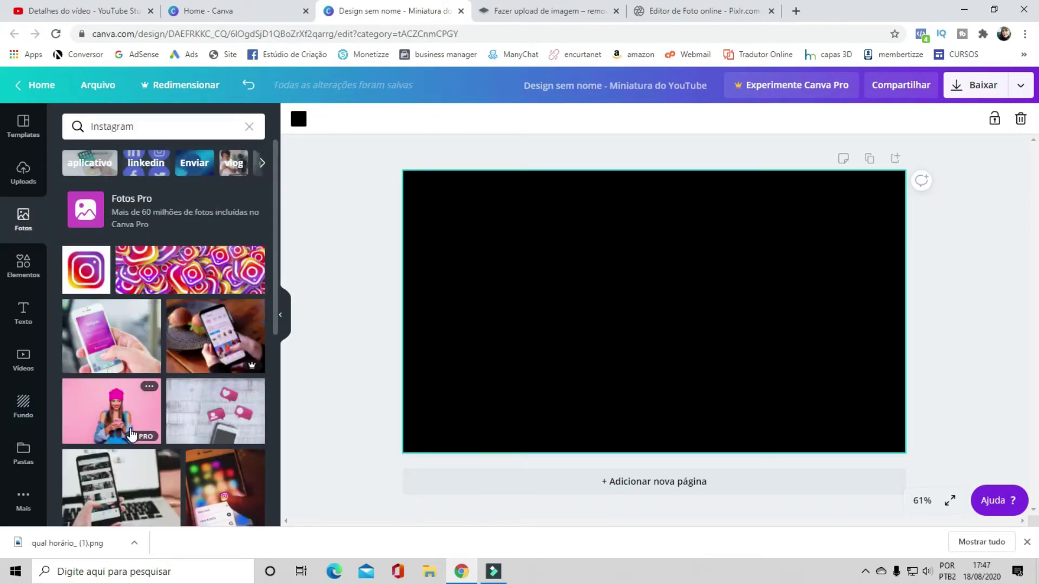
pyautogui.scroll(-1, 130, 433)
pyautogui.scroll(-1, 124, 430)
pyautogui.scroll(-1, 113, 424)
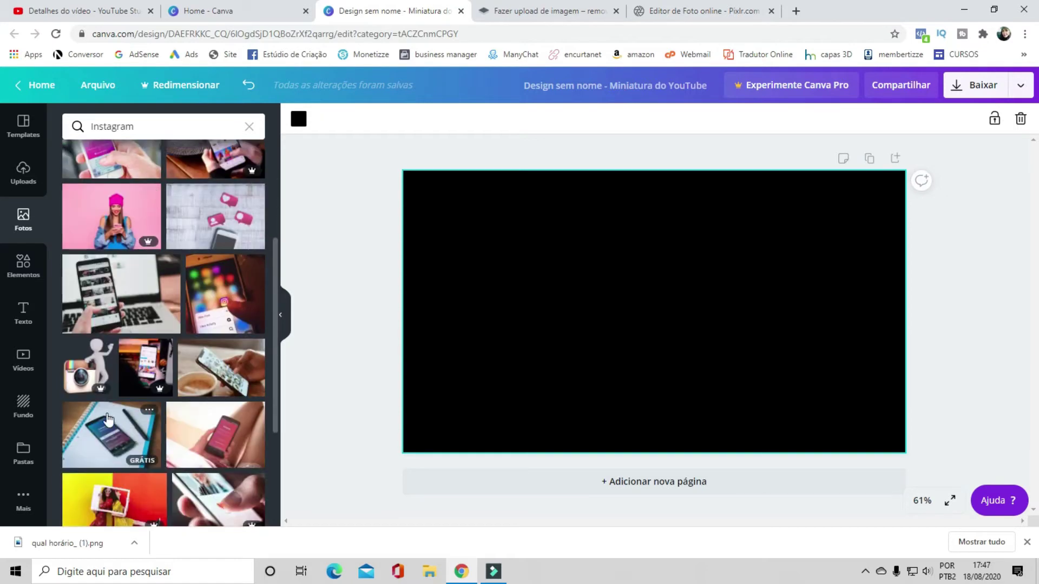
pyautogui.moveTo(215, 216)
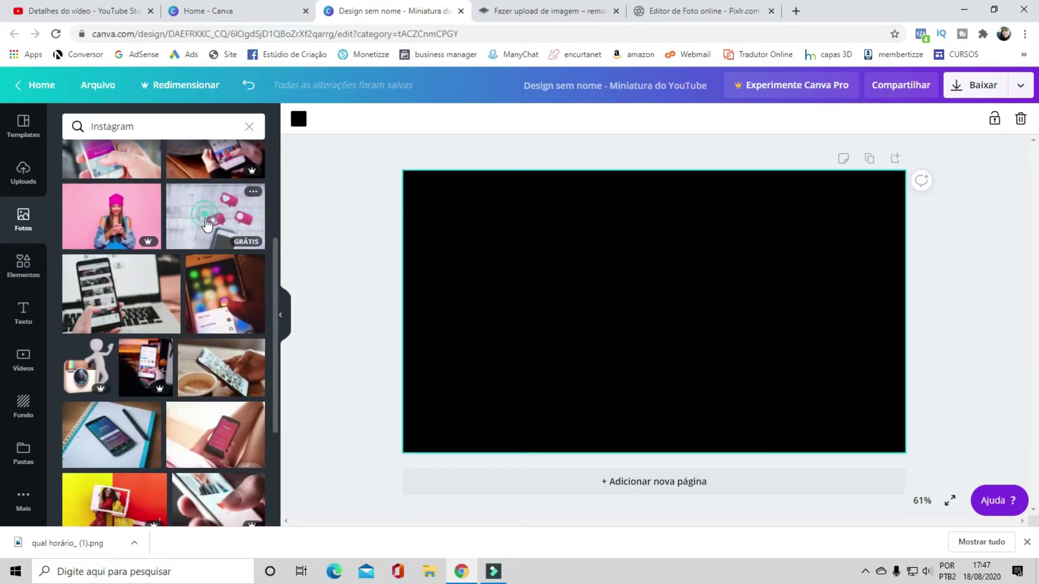
pyautogui.click(199, 217)
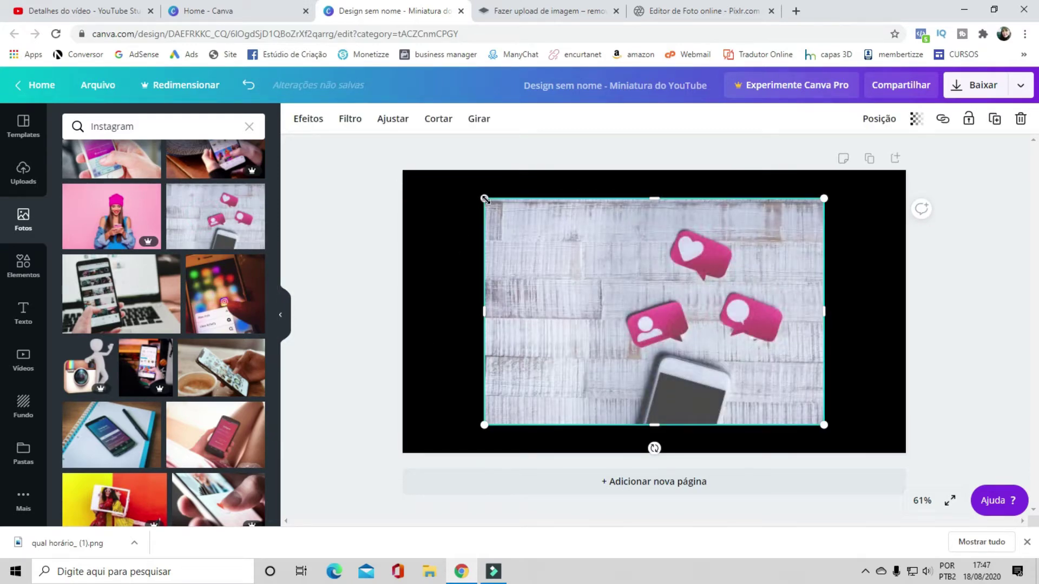
# Enlarge the heart-bubbles photo to cover the page and flip it horizontally.
pyautogui.moveTo(484, 198); pyautogui.dragTo(419, 155)
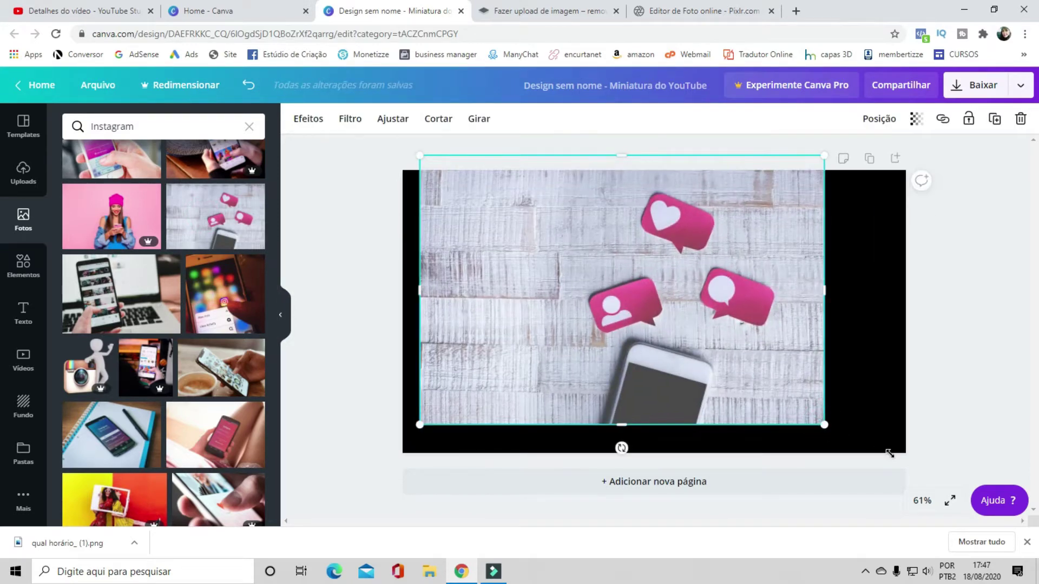
pyautogui.moveTo(889, 454); pyautogui.dragTo(895, 455)
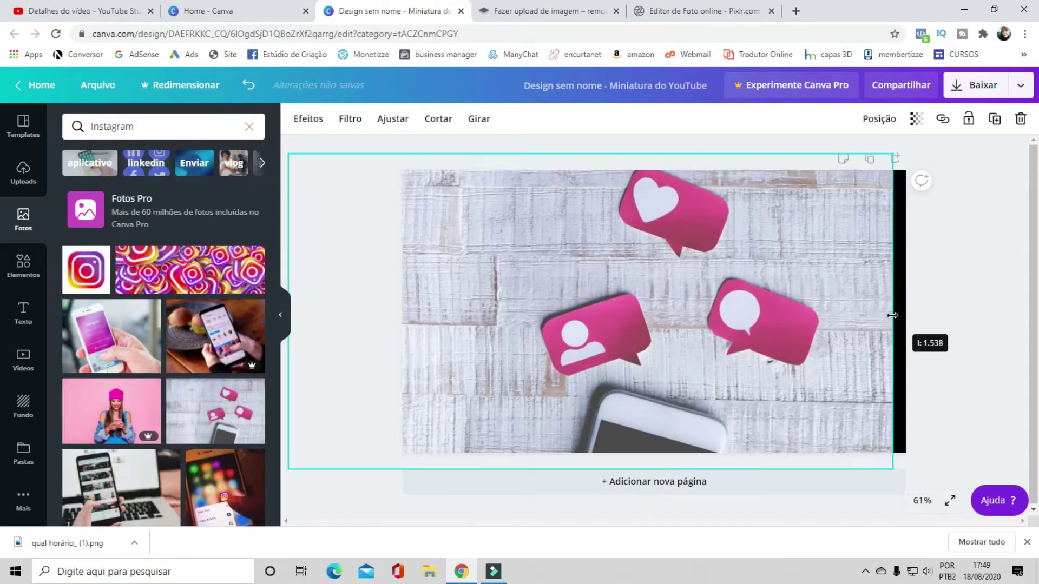
pyautogui.moveTo(892, 315); pyautogui.dragTo(904, 315)
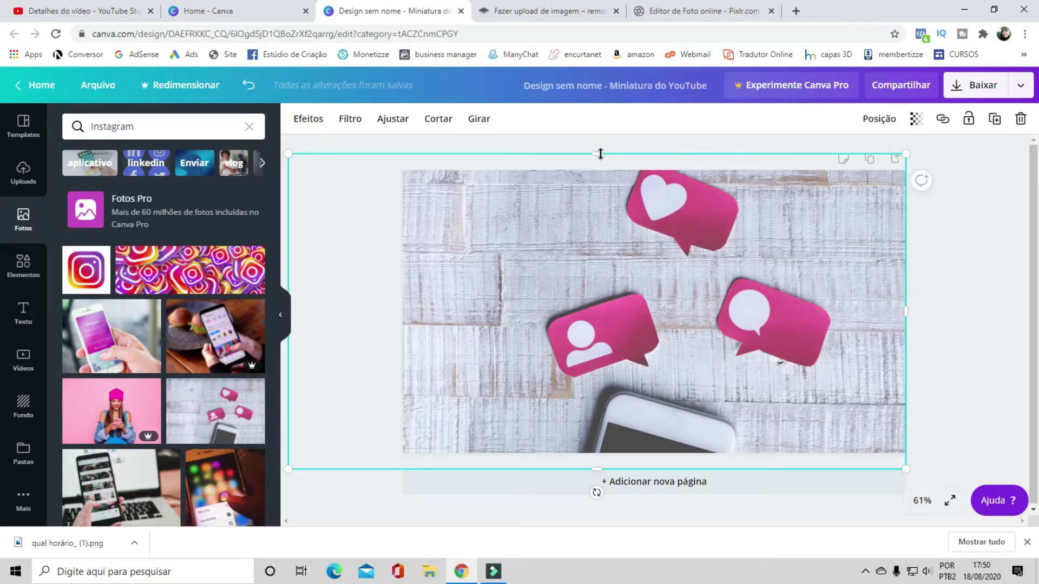
pyautogui.click(479, 118)
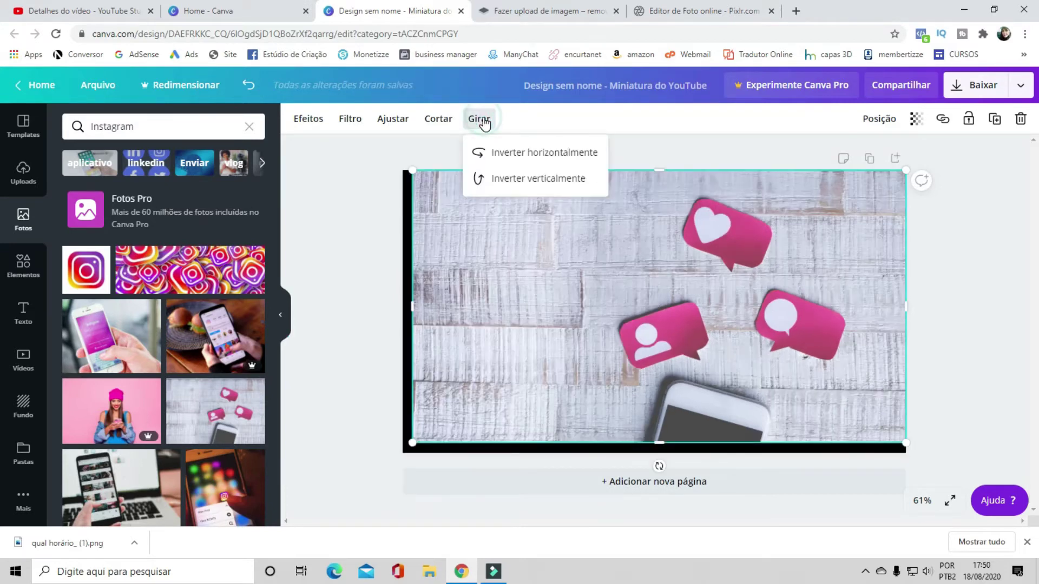
pyautogui.click(533, 153)
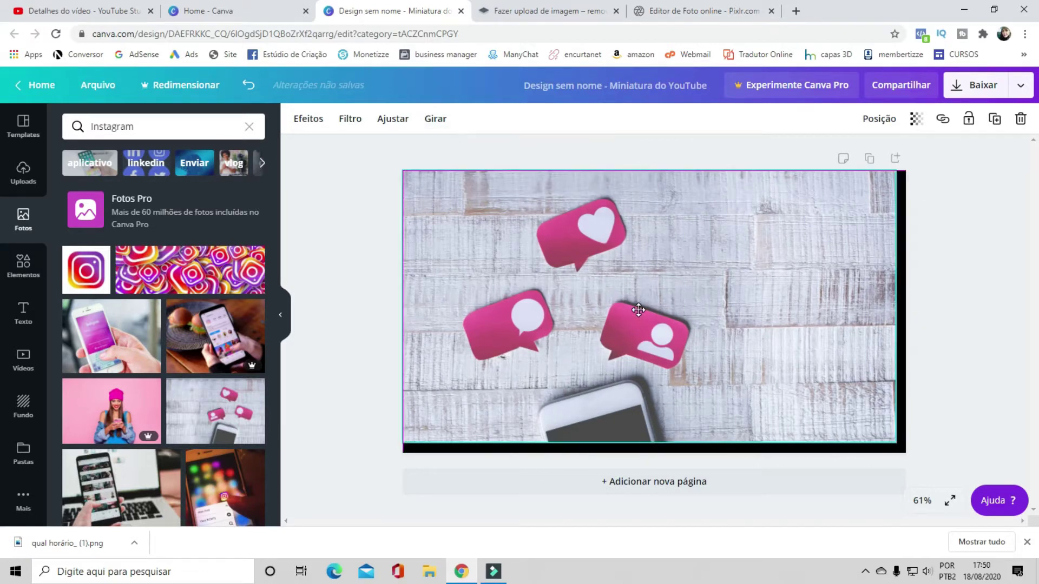
# Set the mirrored photo as the page background with transparency 37.
pyautogui.moveTo(638, 309); pyautogui.dragTo(616, 310)
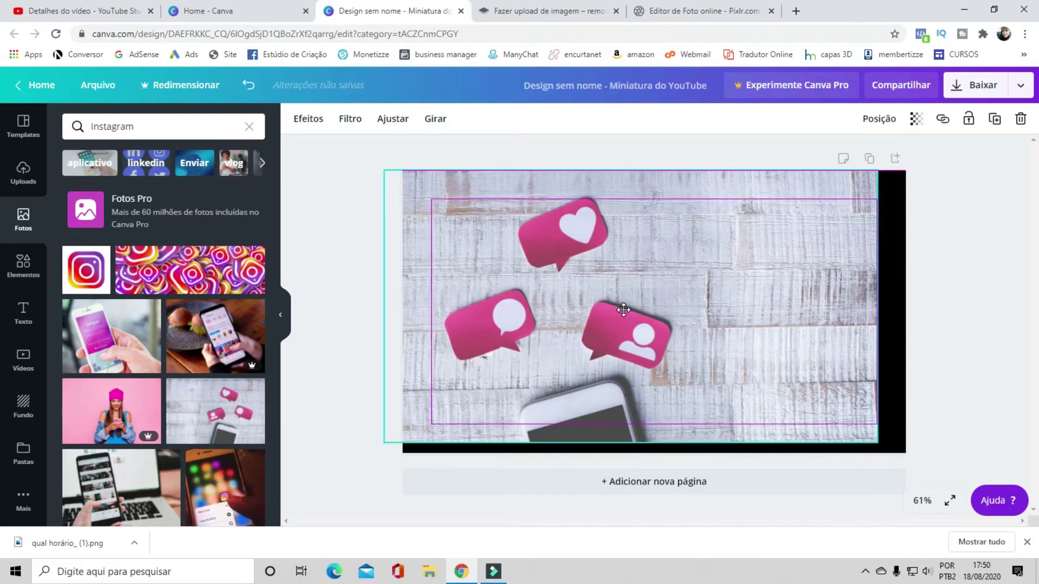
pyautogui.moveTo(616, 309); pyautogui.dragTo(660, 433)
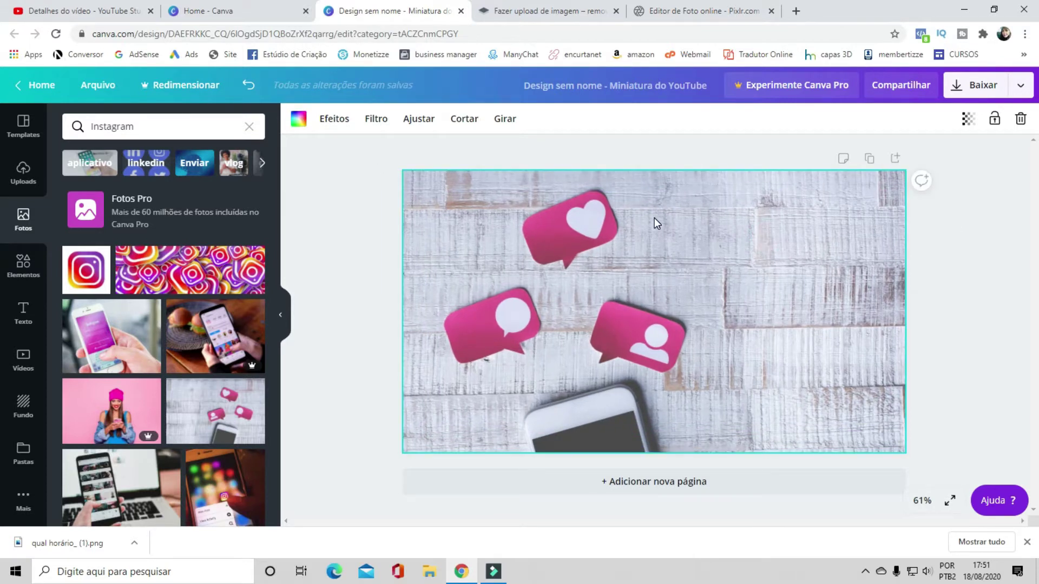
pyautogui.click(969, 123)
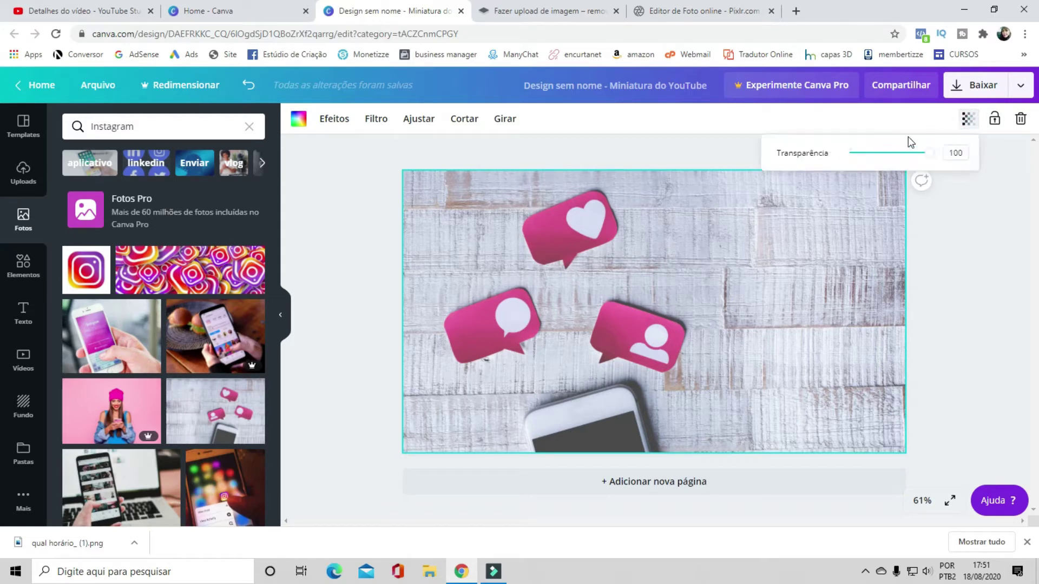
pyautogui.moveTo(927, 153)
pyautogui.mouseDown()
pyautogui.moveTo(864, 154)
pyautogui.moveTo(872, 155)
pyautogui.mouseUp()
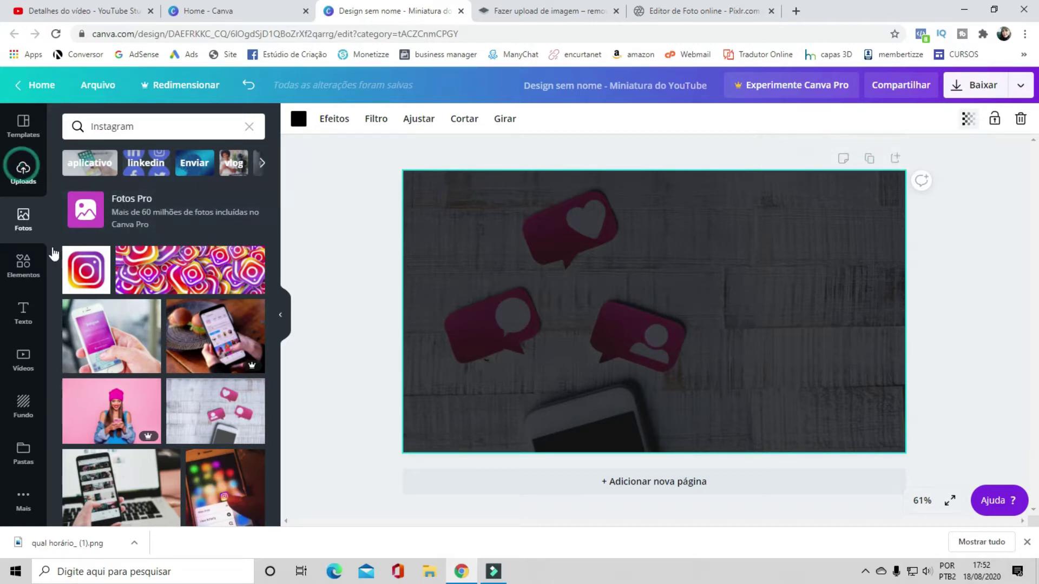
# Add the uploaded starburst image, stretch it over the whole page, and set transparency to 40.
pyautogui.click(23, 172)
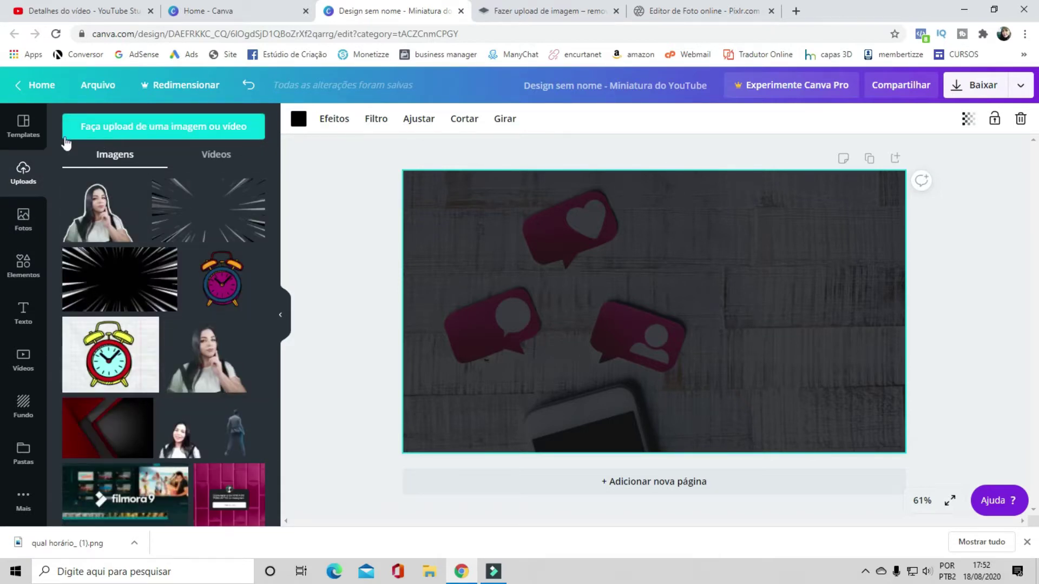
pyautogui.click(205, 207)
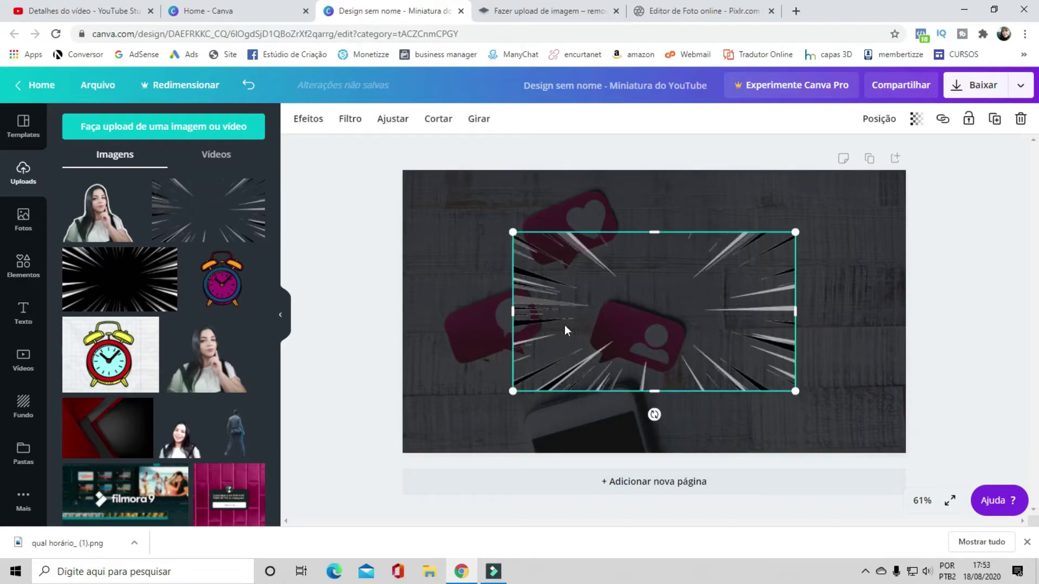
pyautogui.moveTo(787, 240); pyautogui.dragTo(903, 173)
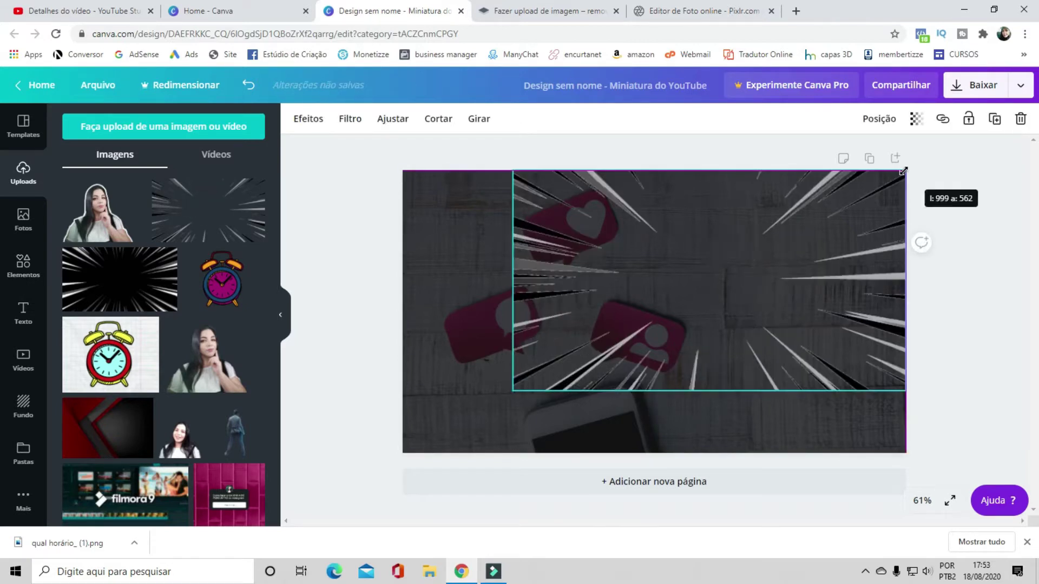
pyautogui.moveTo(514, 390); pyautogui.dragTo(403, 449)
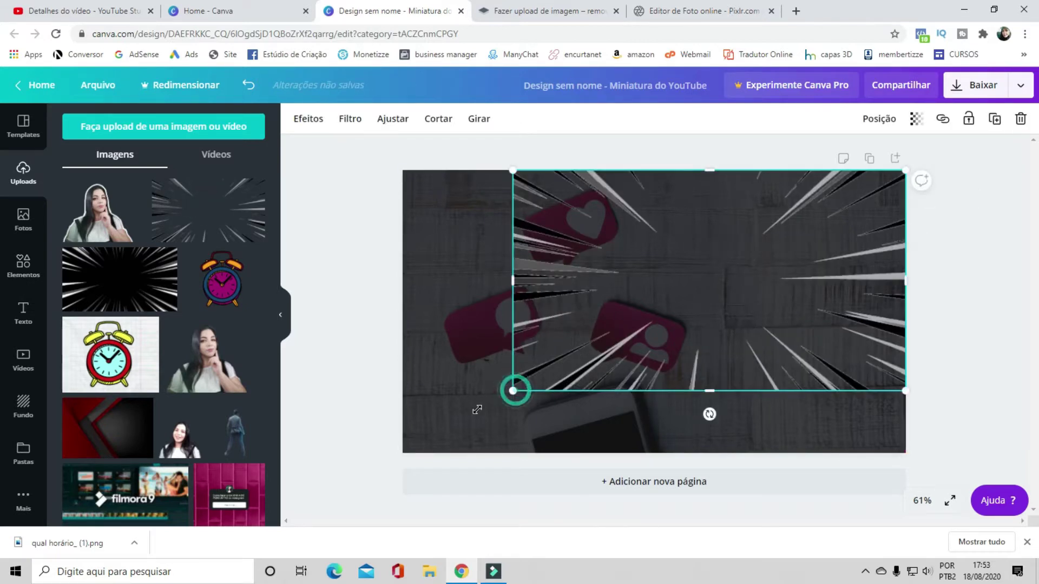
pyautogui.click(916, 119)
pyautogui.moveTo(877, 154); pyautogui.dragTo(822, 157)
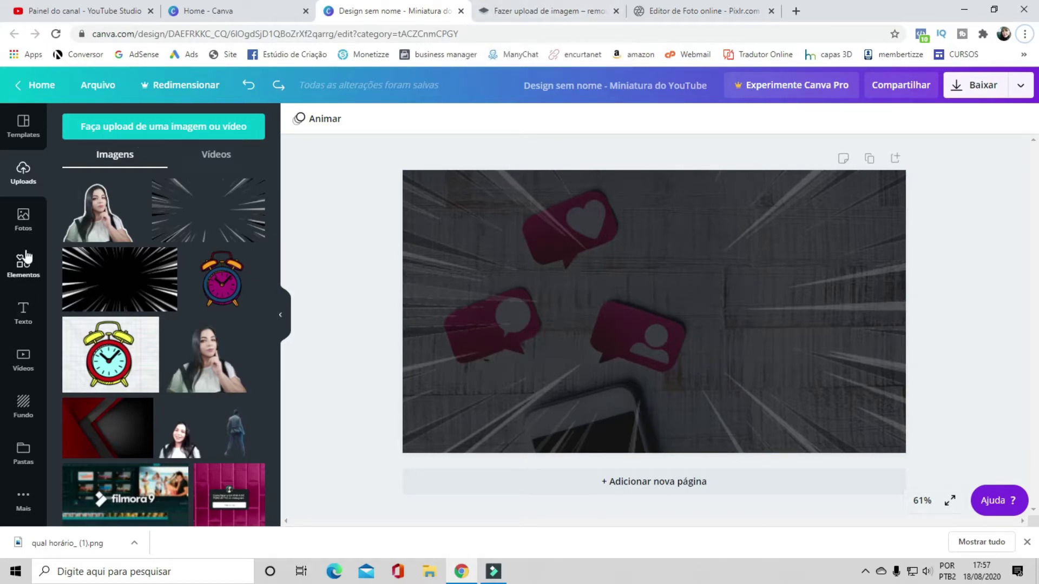
# Search Canva stock photos for 'cara de espanto' and scroll through the surprised-face results.
pyautogui.click(23, 217)
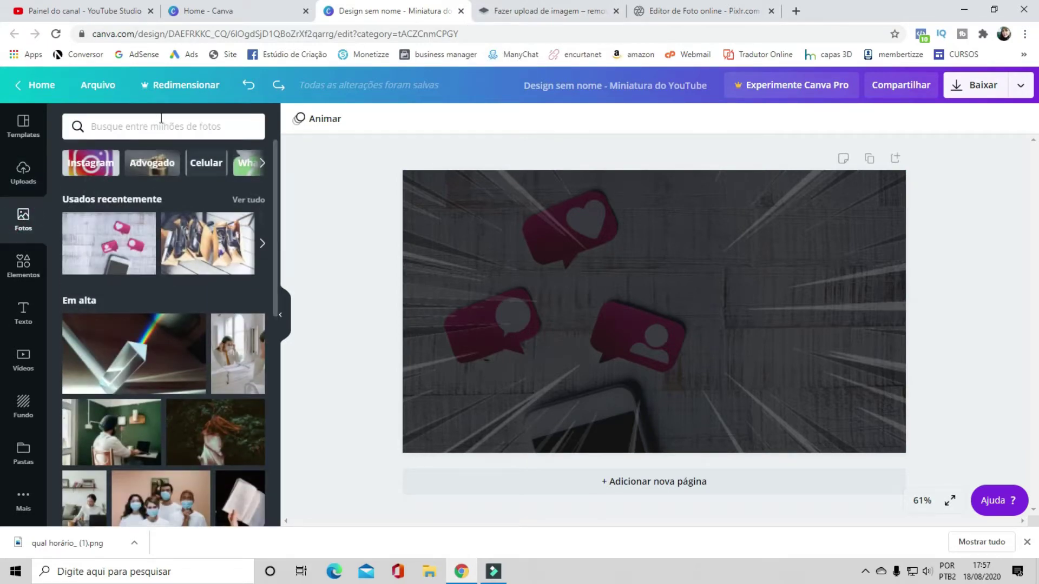
pyautogui.click(161, 122)
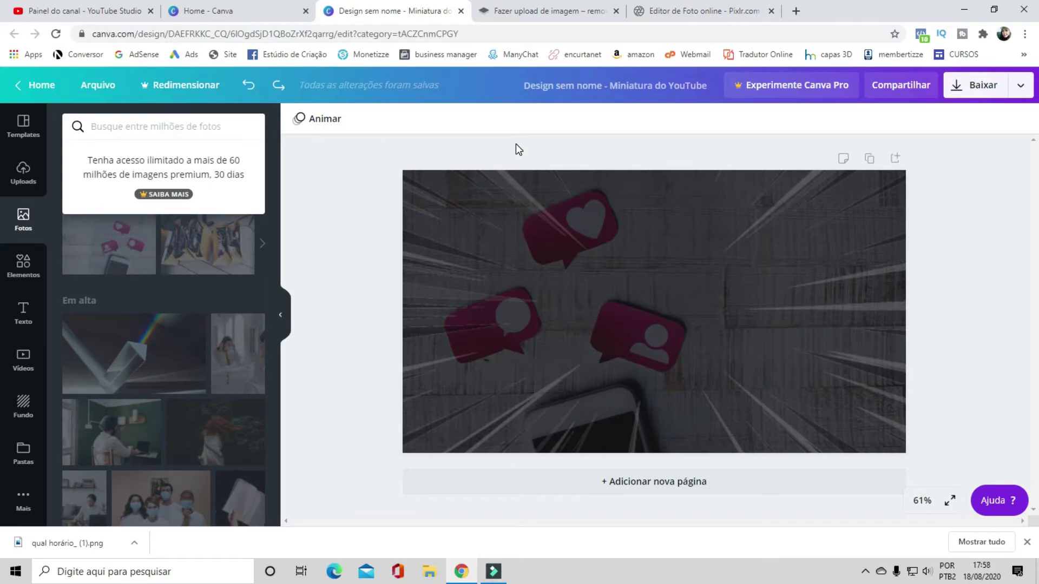
pyautogui.write('cara de espanto')
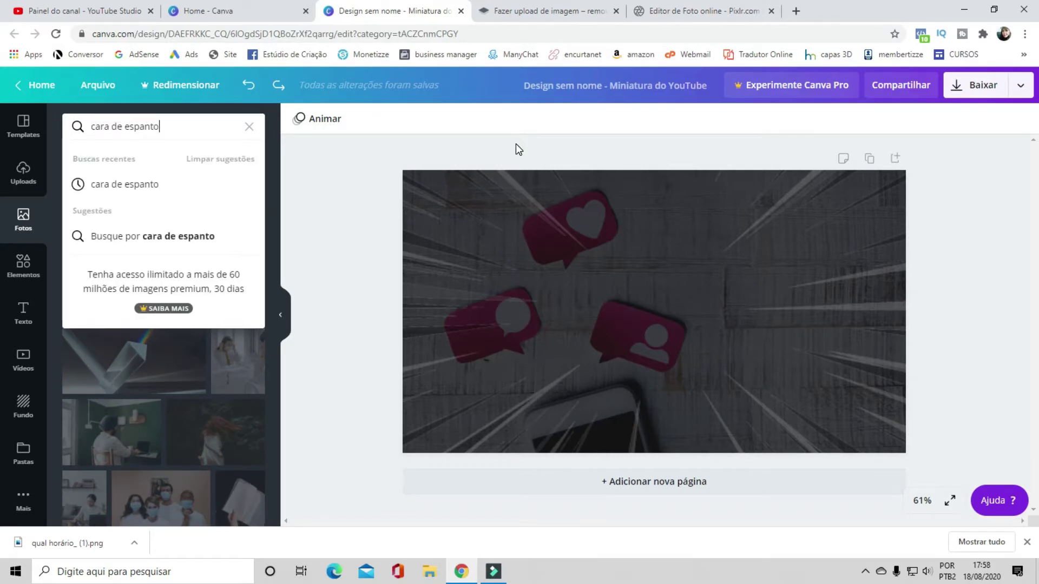
pyautogui.press('Return')
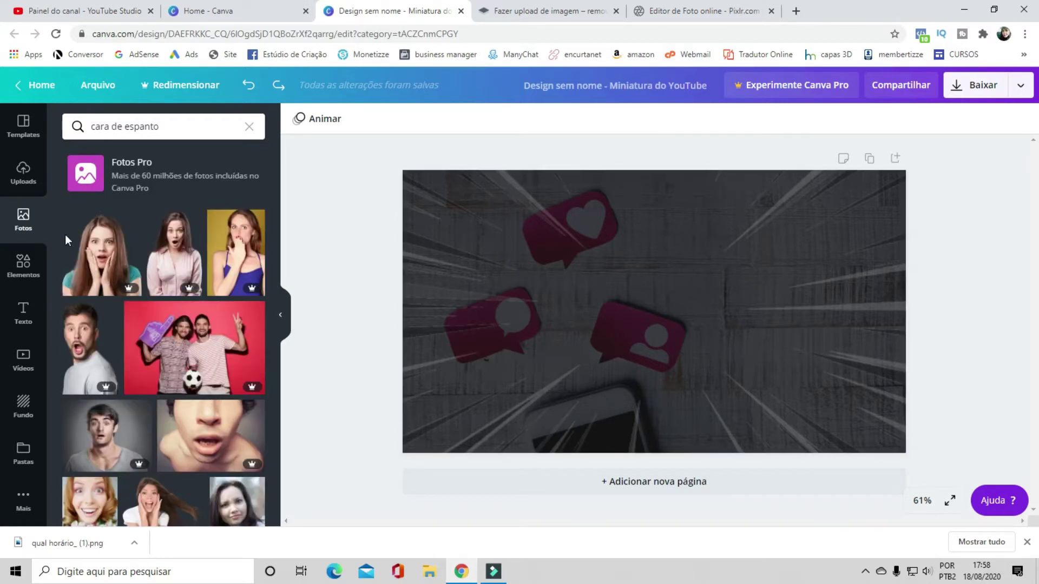
pyautogui.scroll(-1, 100, 358)
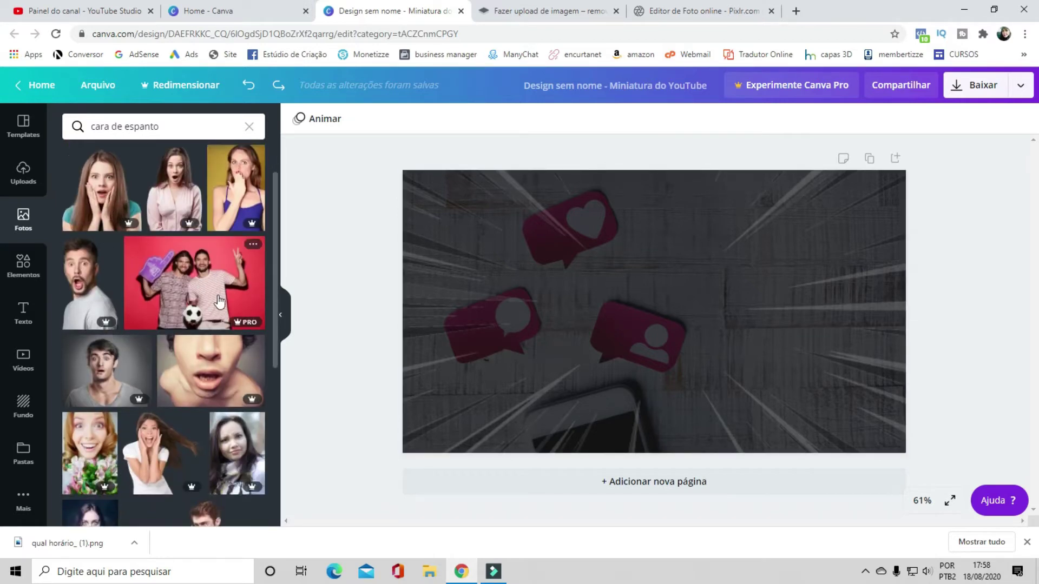
pyautogui.moveTo(163, 501)
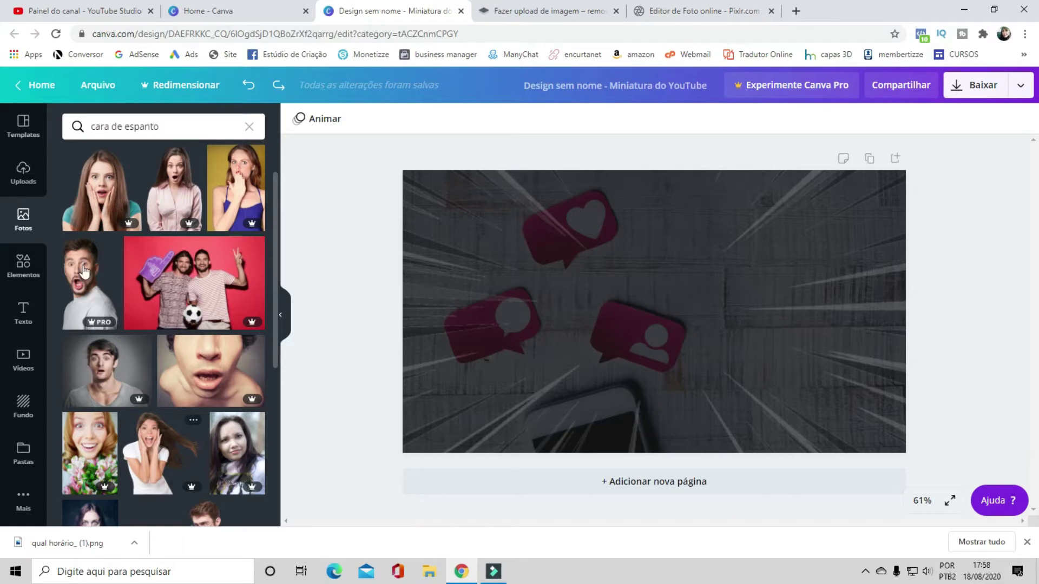
pyautogui.scroll(-3, 175, 400)
pyautogui.scroll(-1, 174, 384)
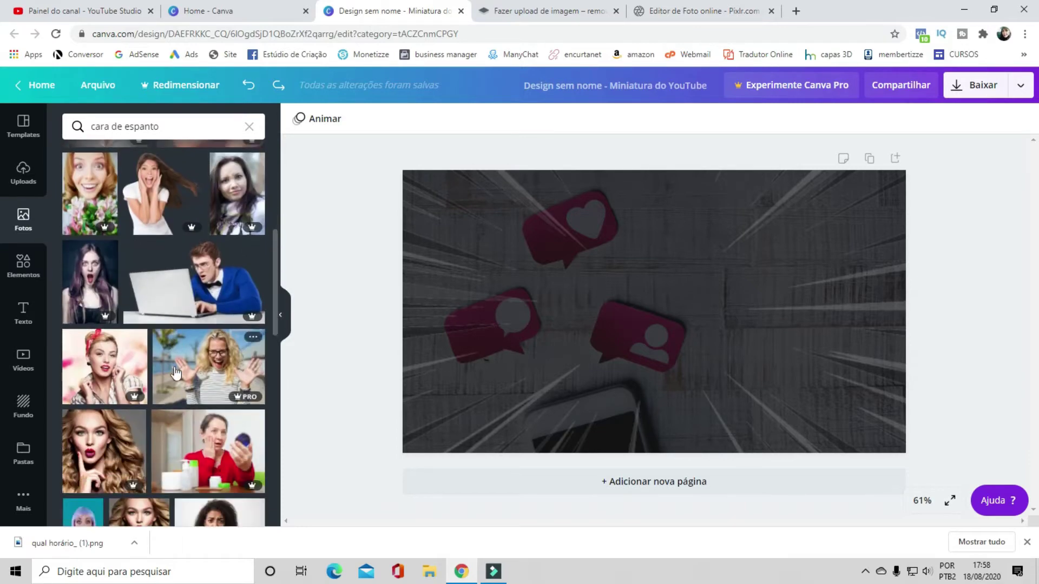
pyautogui.scroll(1, 175, 374)
# In a new browser tab, run a Google image search for 'cara de espanto'.
pyautogui.click(548, 5)
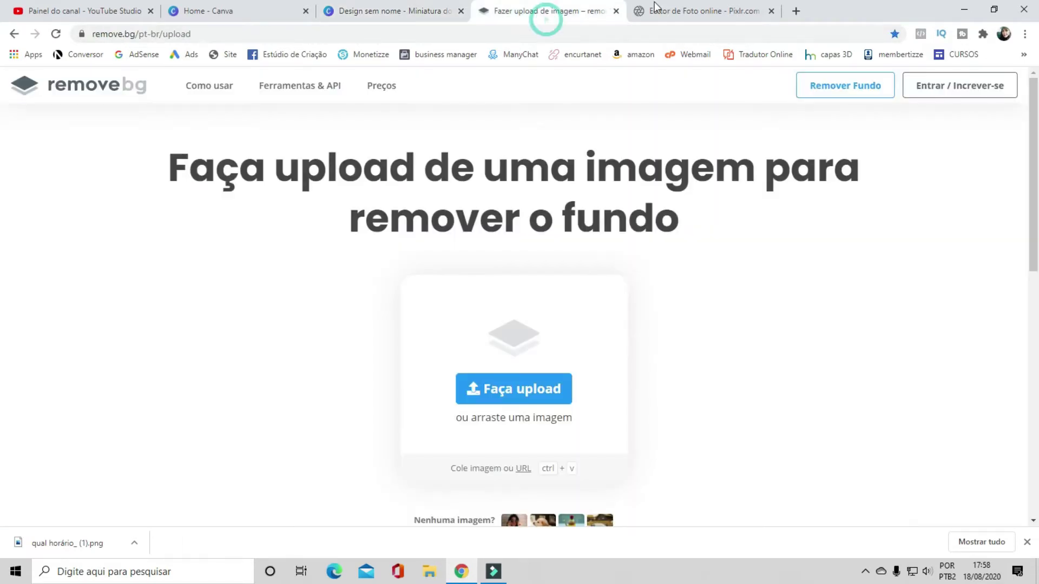
pyautogui.click(796, 11)
pyautogui.click(424, 272)
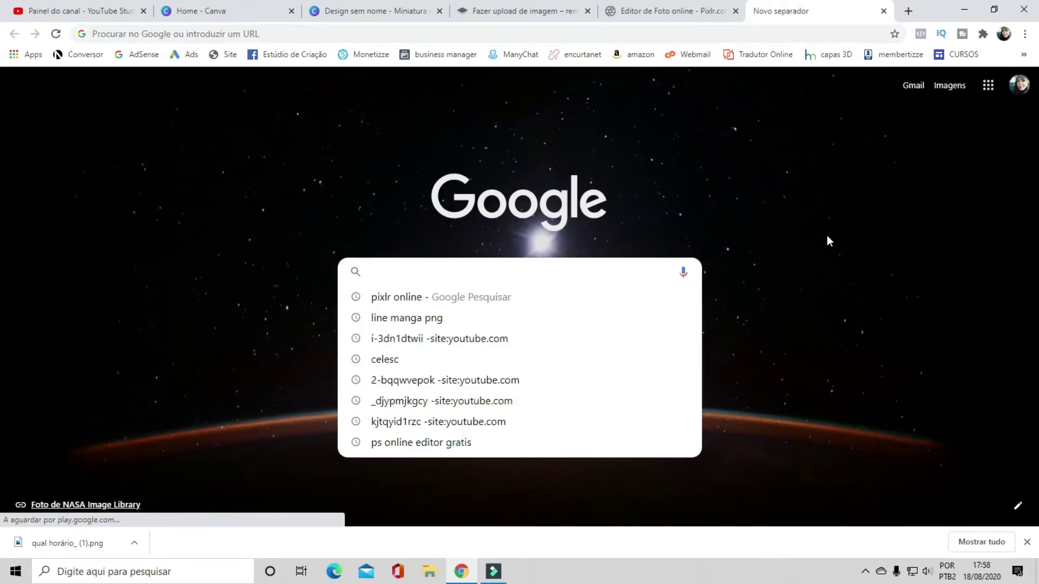
pyautogui.write('cara de espanto')
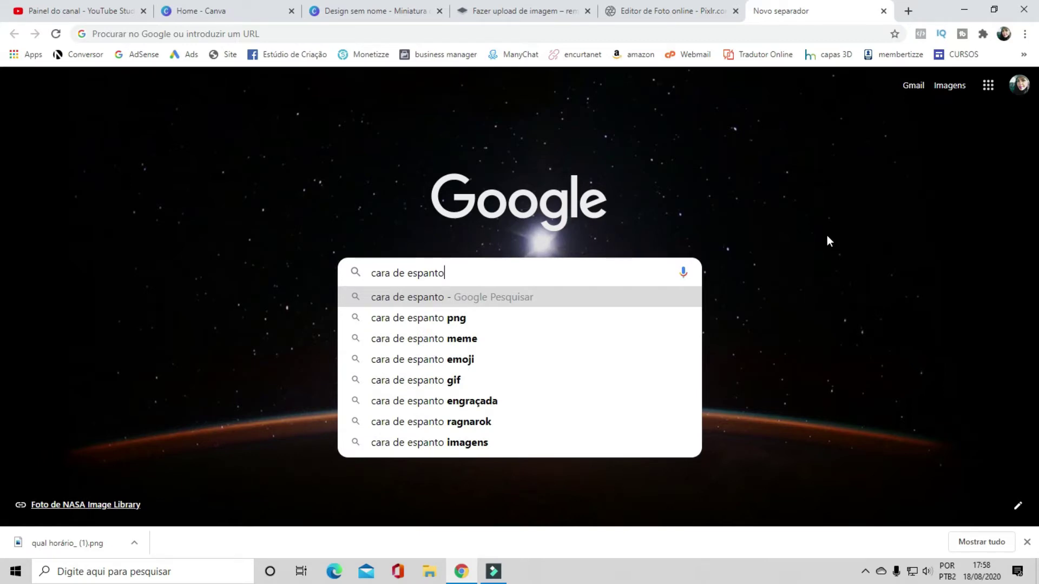
pyautogui.press('Return')
pyautogui.scroll(-1, 405, 341)
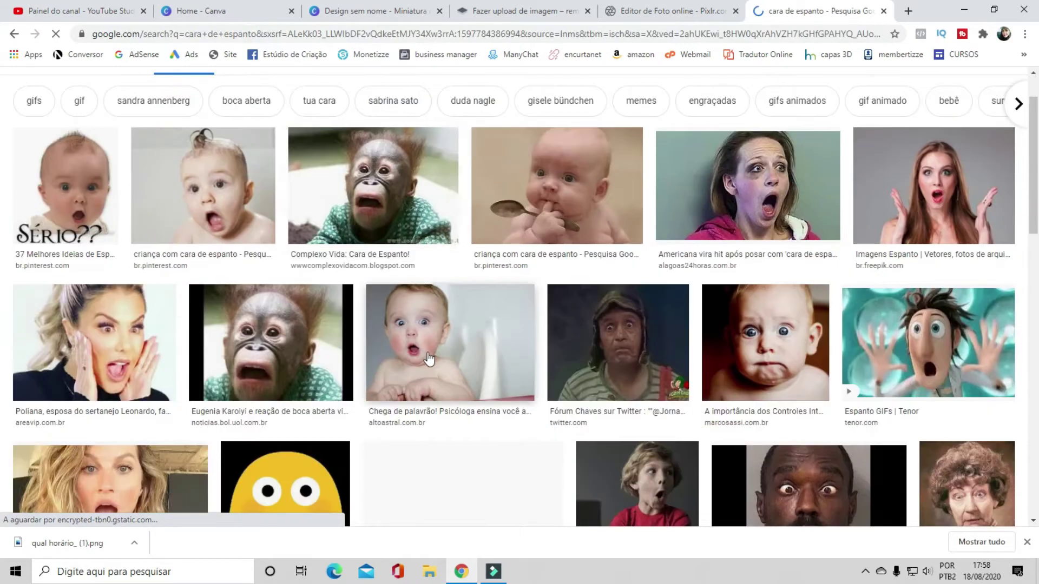
pyautogui.scroll(-2, 429, 359)
pyautogui.scroll(-2, 433, 379)
pyautogui.scroll(-1, 438, 401)
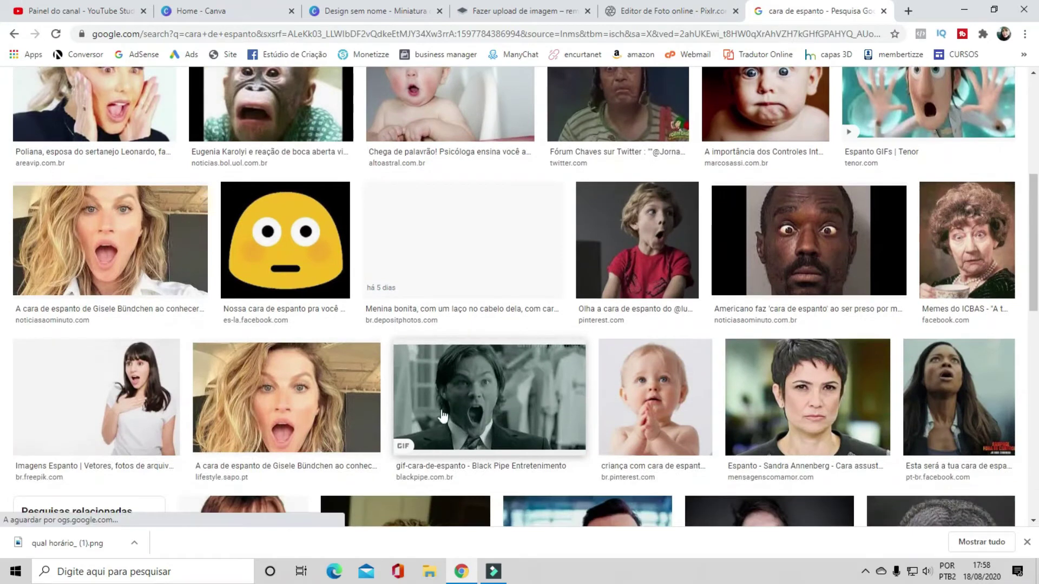
# Save the wild-haired surprised woman photo as cara de surpresa.jpg.
pyautogui.click(270, 420)
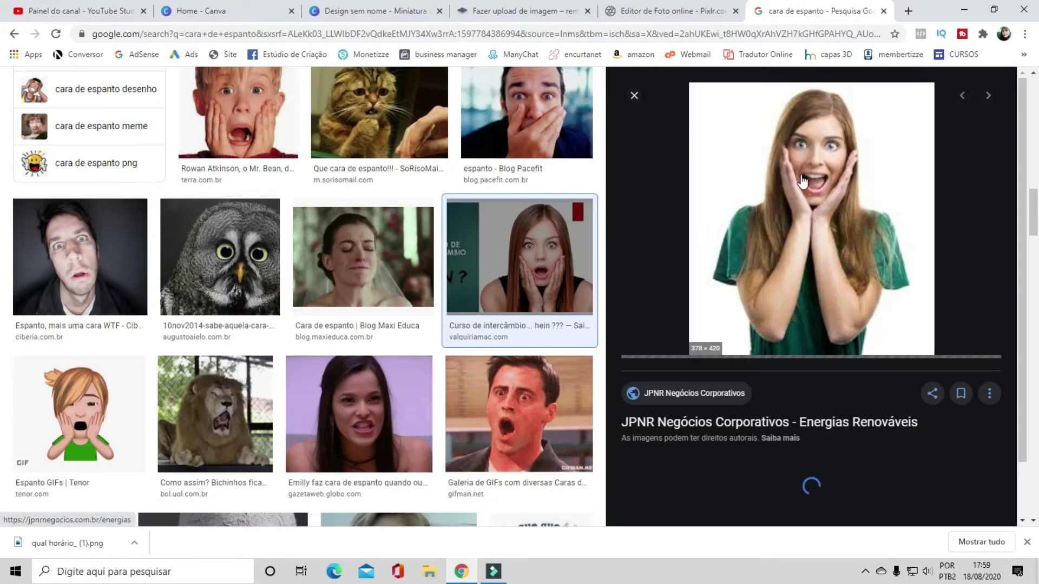
pyautogui.rightClick(781, 147)
pyautogui.scroll(-1, 860, 433)
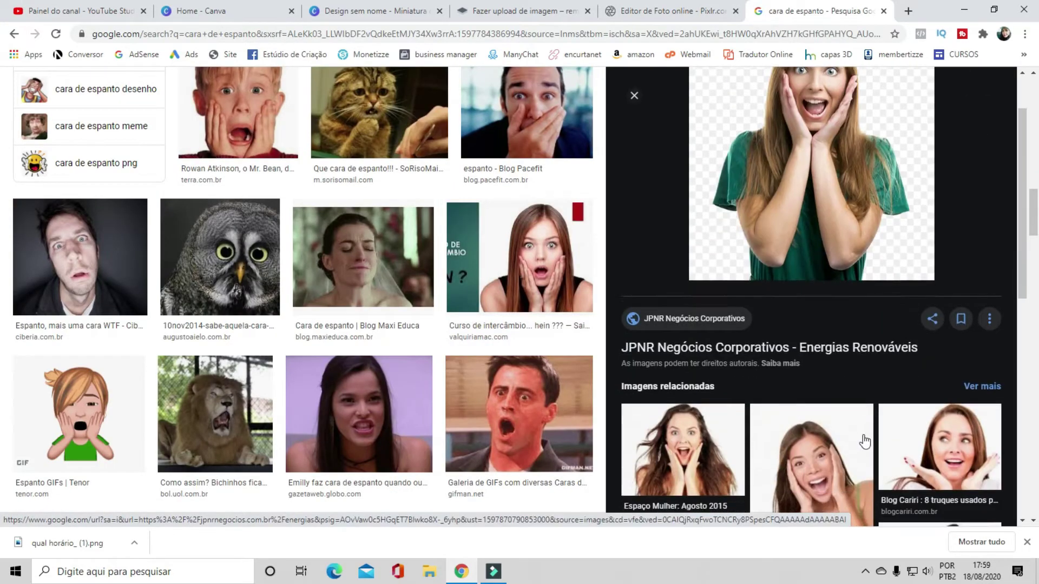
pyautogui.scroll(-3, 864, 441)
pyautogui.scroll(-1, 866, 441)
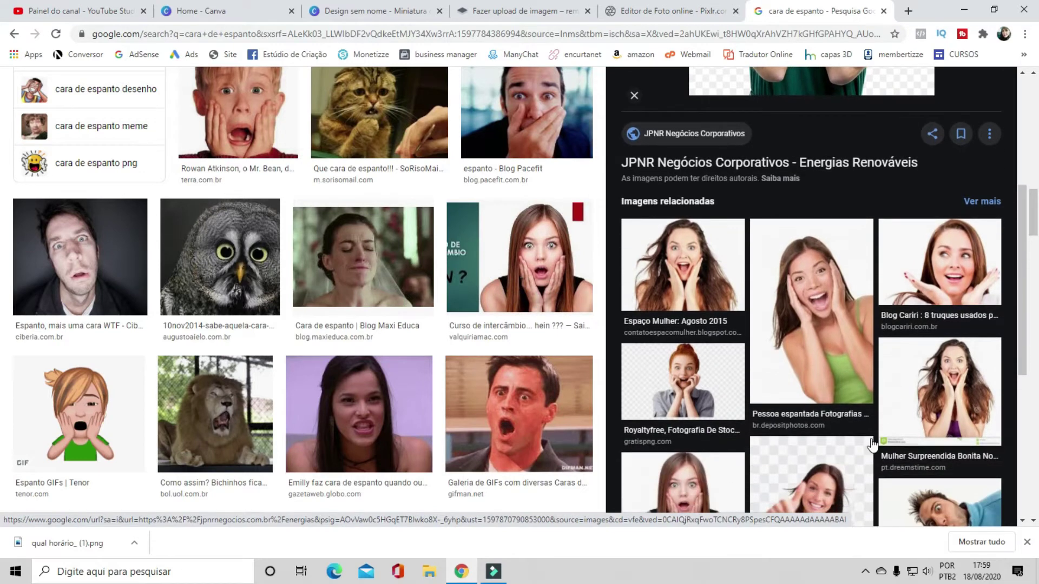
pyautogui.scroll(-1, 861, 441)
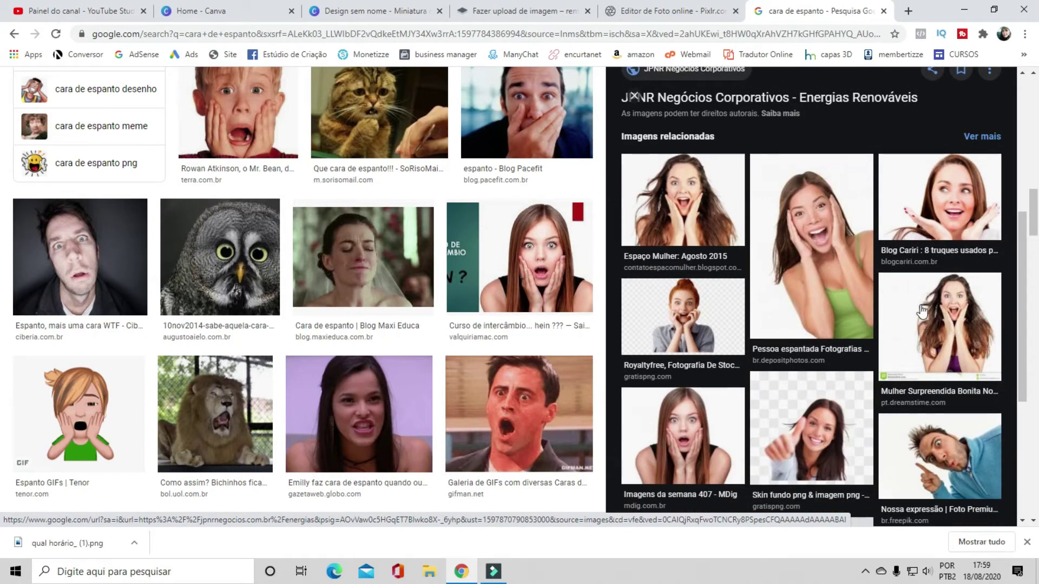
pyautogui.click(664, 227)
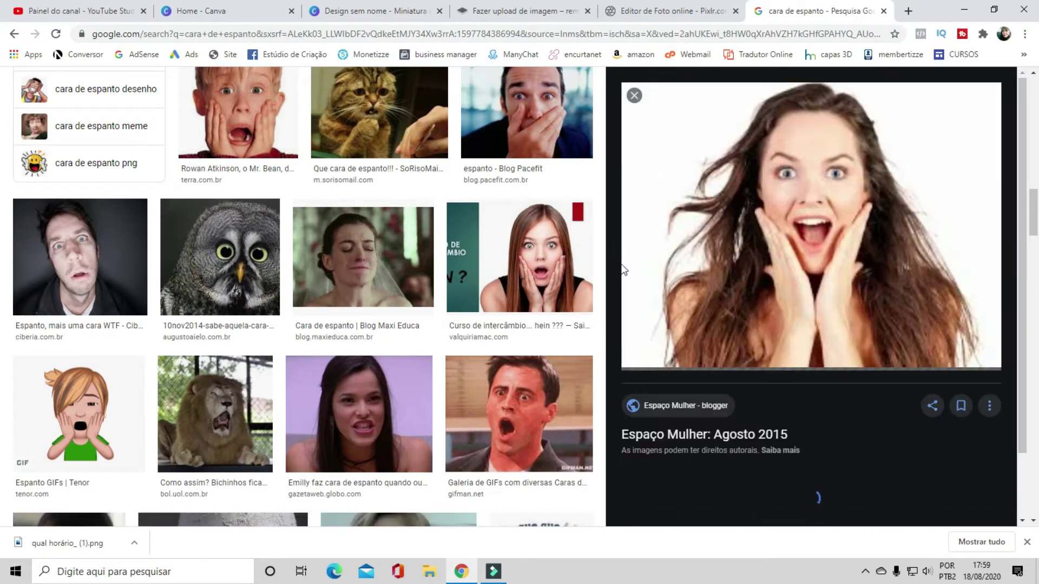
pyautogui.rightClick(738, 176)
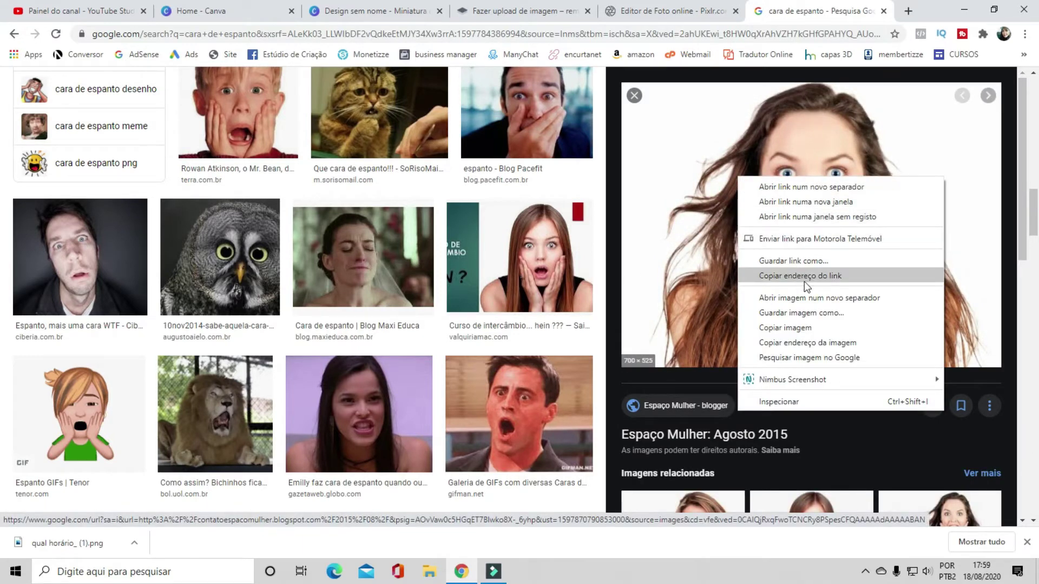
pyautogui.click(801, 314)
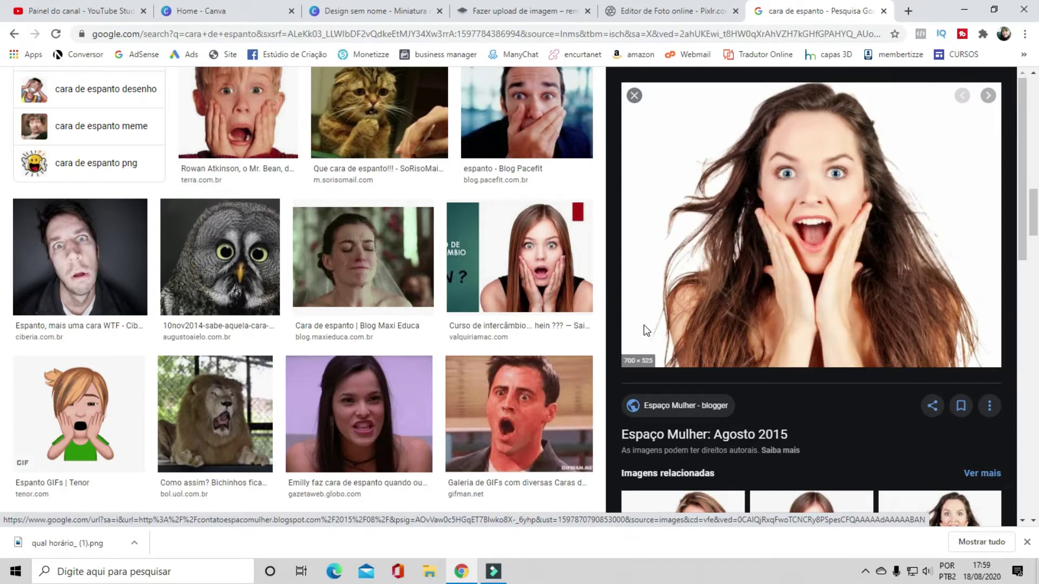
pyautogui.click(409, 252)
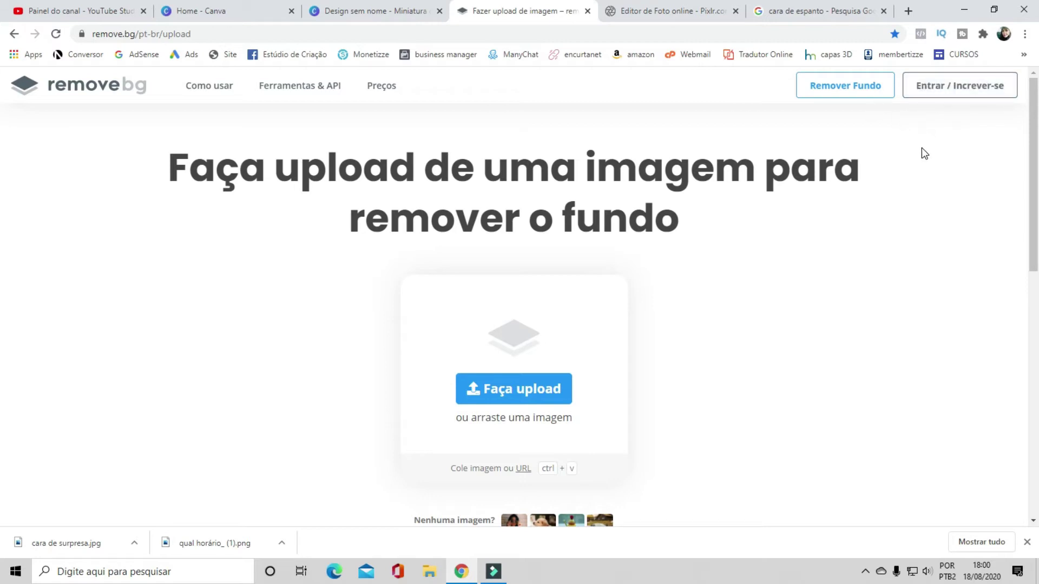
# Upload cara de surpresa to remove.bg and download the background-free cutout as PNG.
pyautogui.click(464, 384)
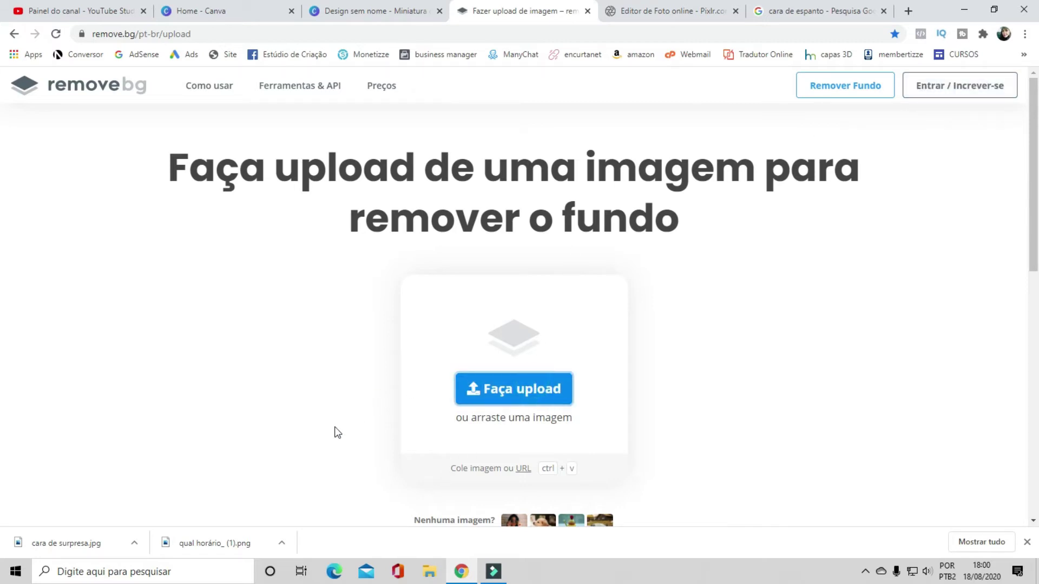
pyautogui.click(528, 386)
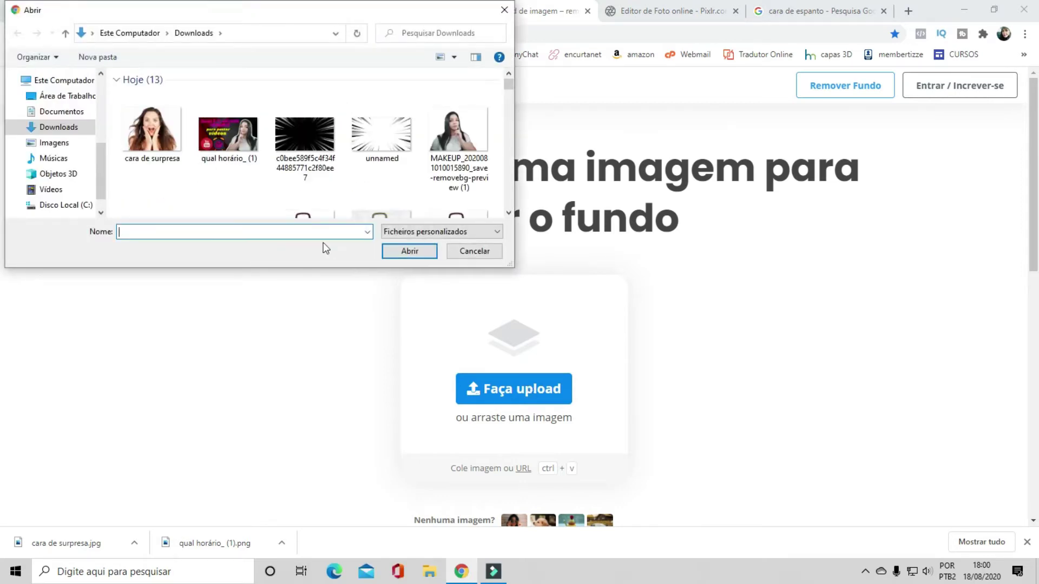
pyautogui.click(153, 129)
pyautogui.click(394, 252)
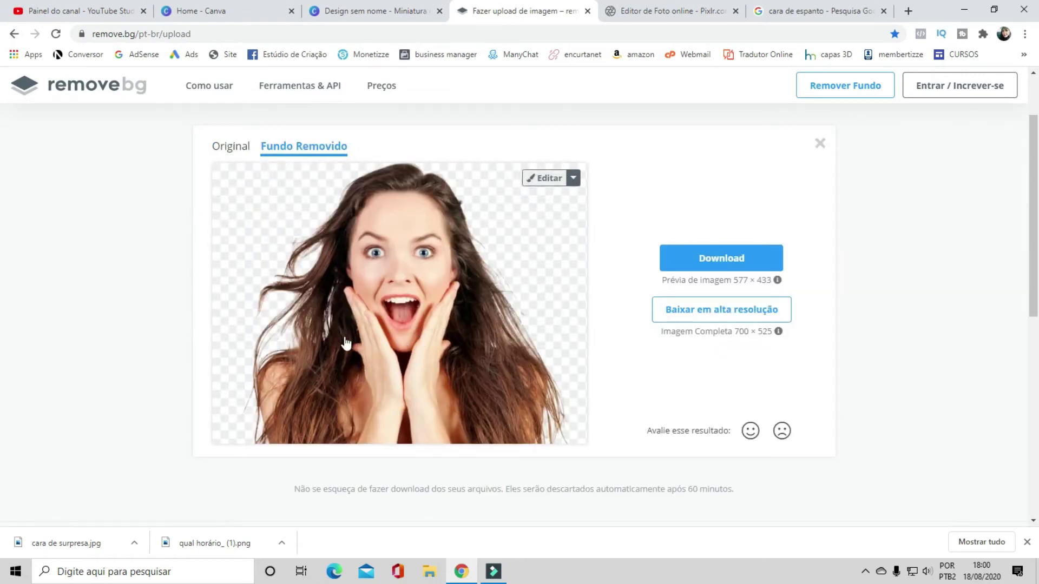
pyautogui.click(722, 263)
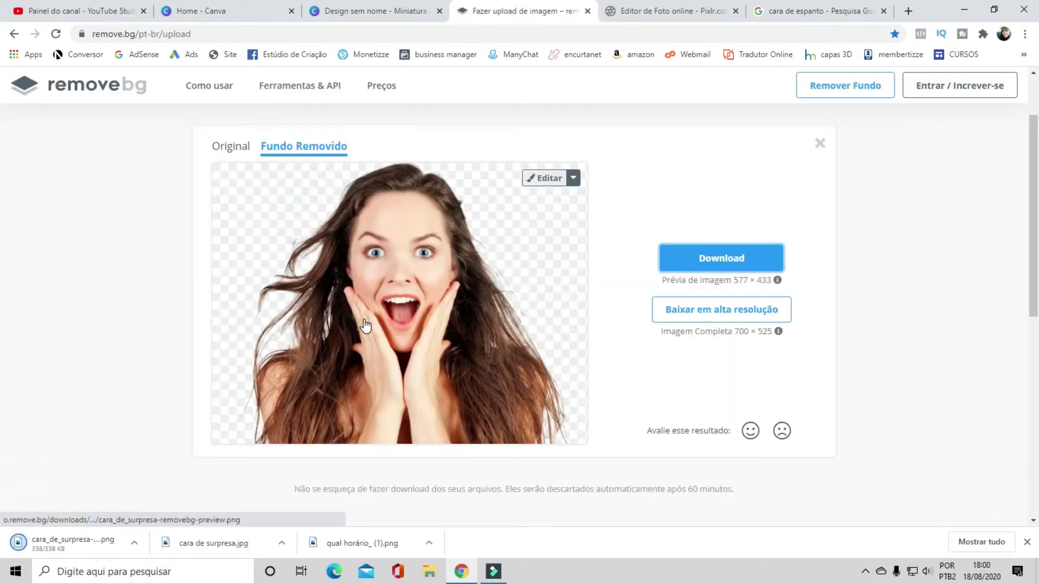
pyautogui.click(373, 11)
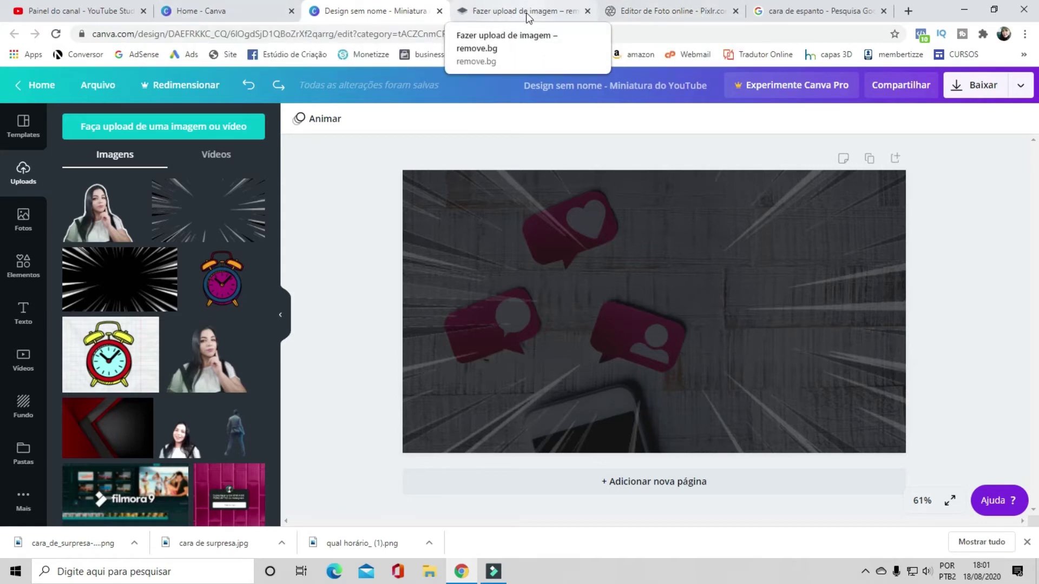
# On the Pixlr site, launch the Pixlr E advanced editor via 'ABRIR O PIXLR E'.
pyautogui.click(557, 7)
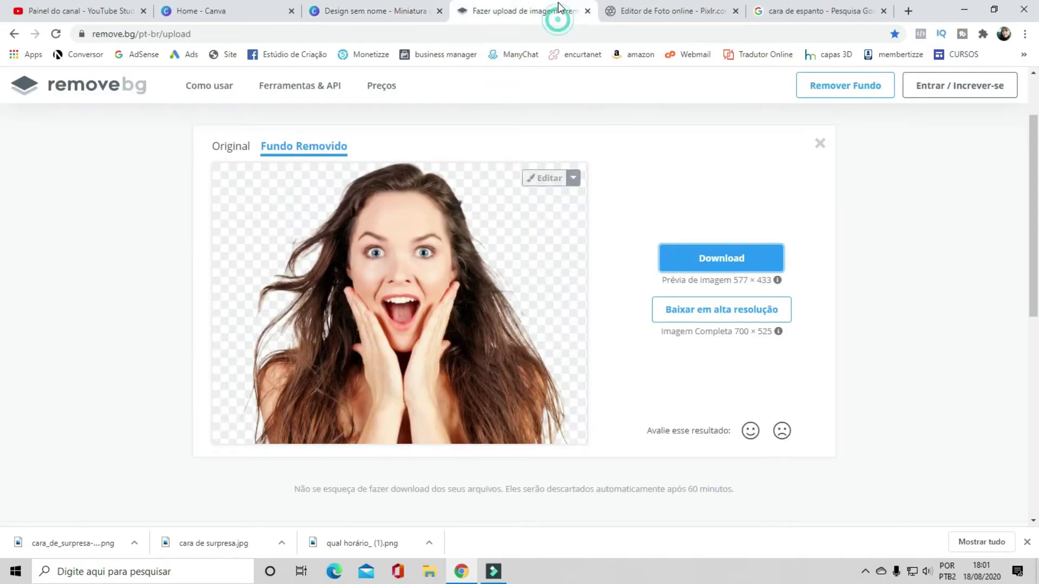
pyautogui.click(652, 11)
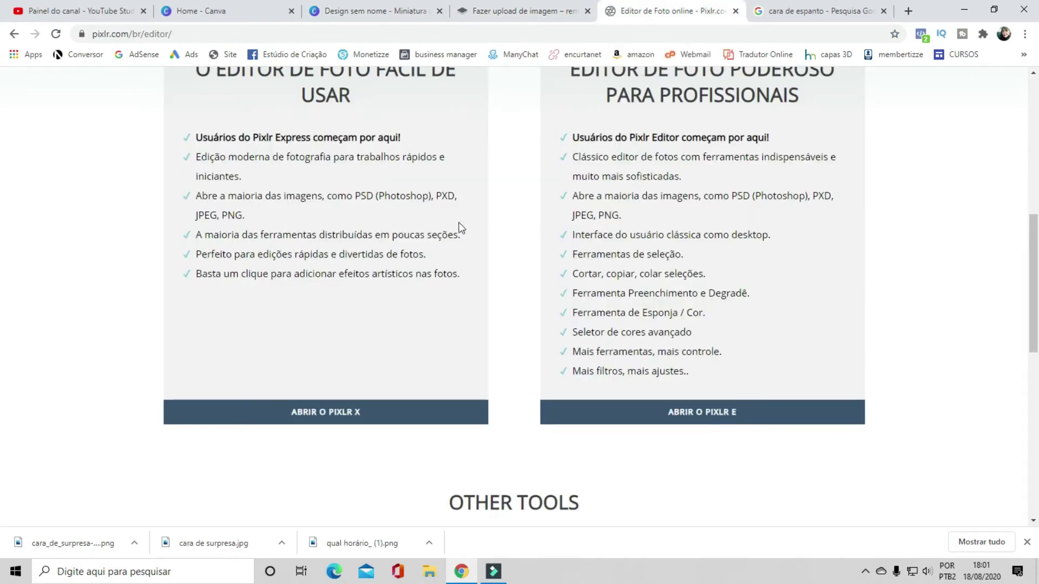
pyautogui.scroll(6, 458, 227)
pyautogui.scroll(2, 383, 166)
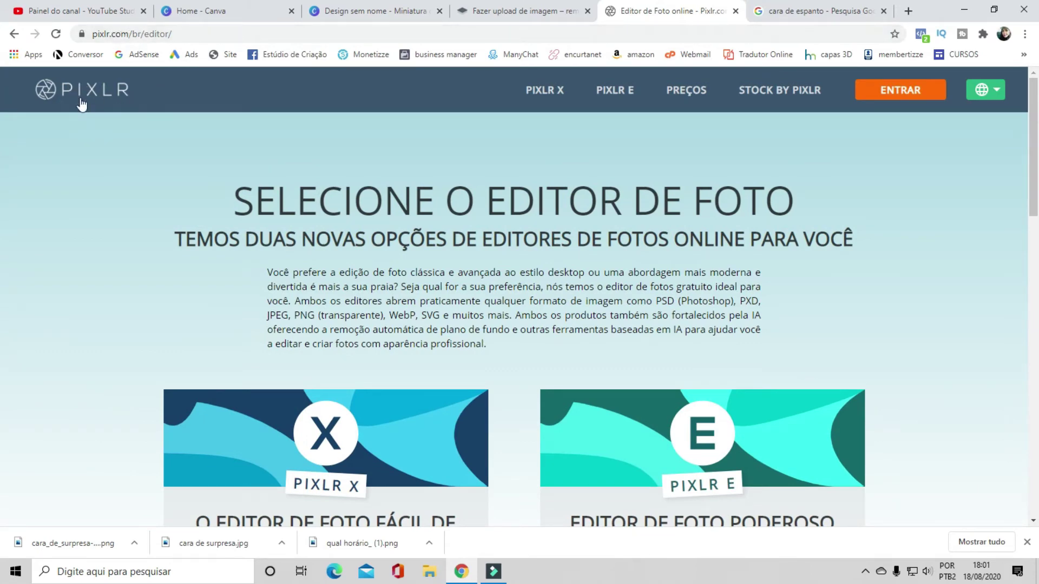
pyautogui.scroll(-3, 872, 306)
pyautogui.scroll(-5, 872, 306)
pyautogui.scroll(3, 871, 306)
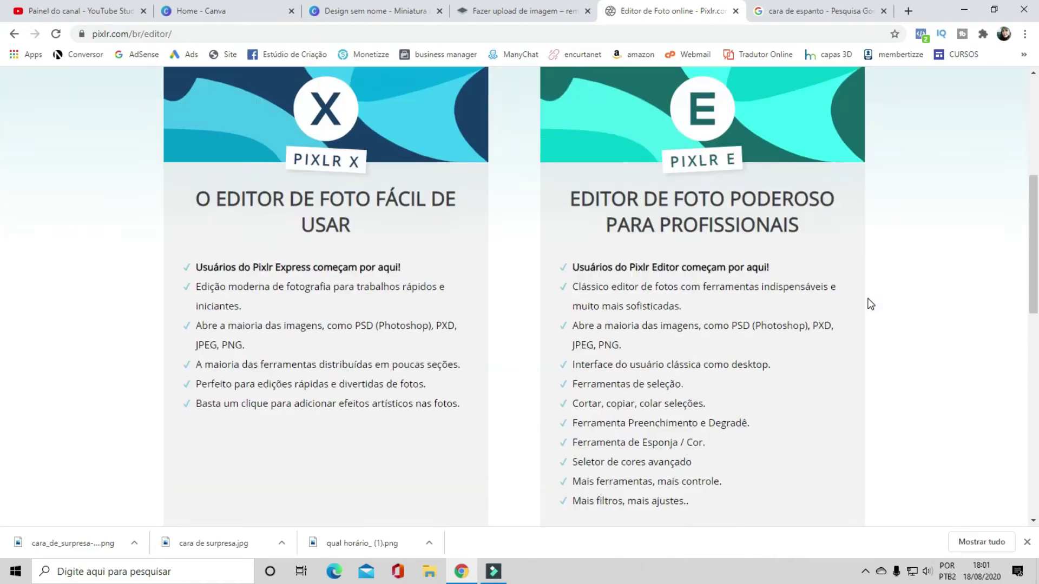
pyautogui.scroll(5, 871, 305)
pyautogui.scroll(-1, 871, 304)
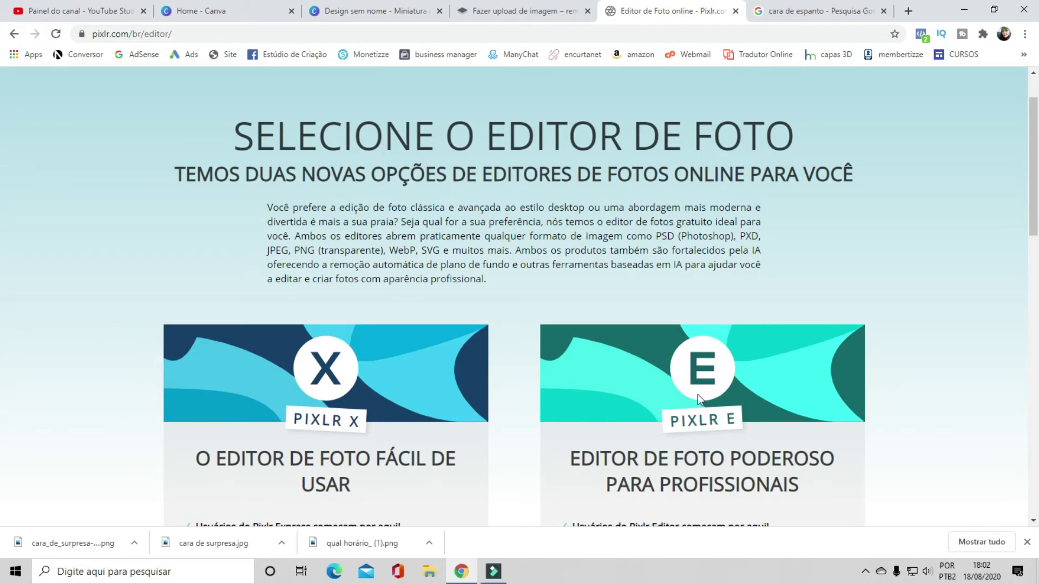
pyautogui.scroll(-3, 714, 412)
pyautogui.scroll(-2, 729, 429)
pyautogui.scroll(-2, 729, 429)
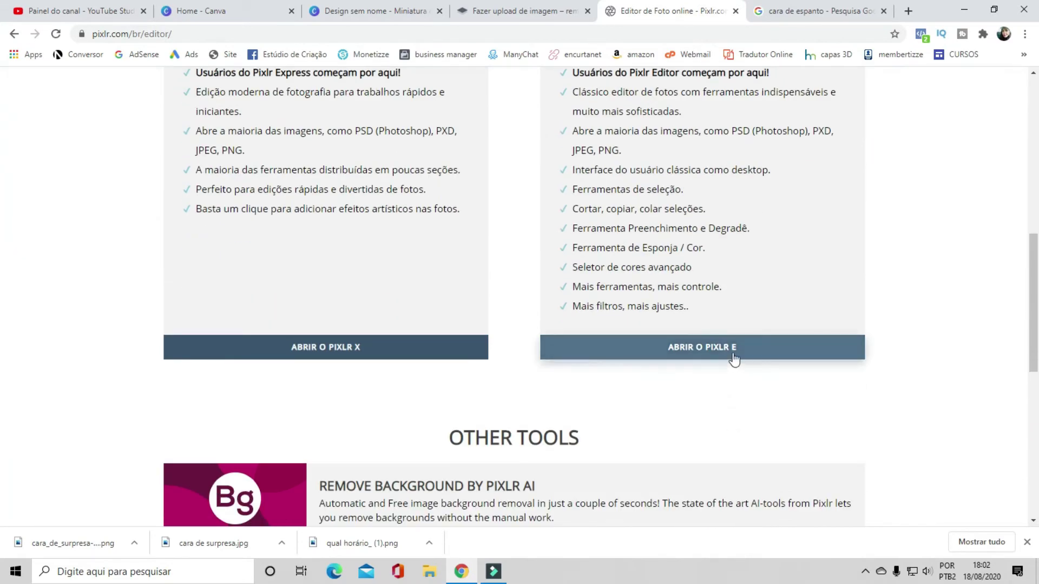
pyautogui.click(719, 349)
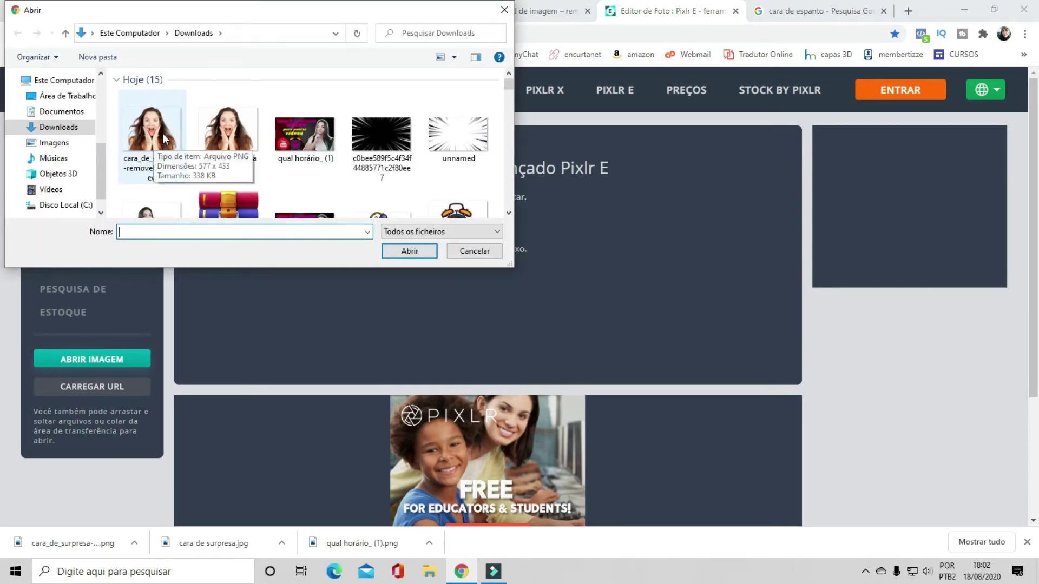
# Open the MAKEUP removebg preview cutout from the Downloads folder.
pyautogui.scroll(-3, 280, 174)
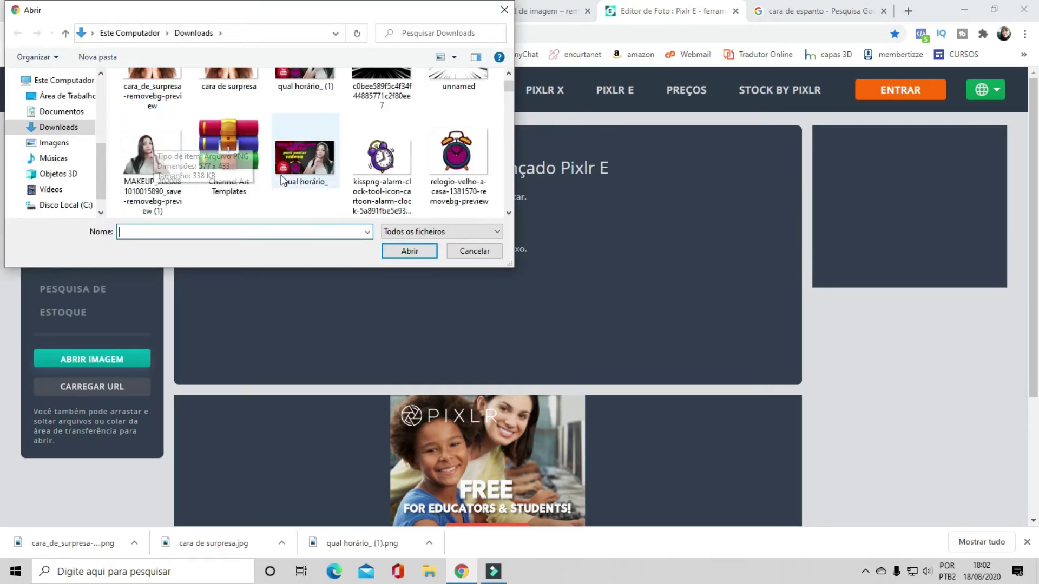
pyautogui.scroll(-3, 281, 174)
pyautogui.scroll(5, 325, 162)
pyautogui.scroll(-3, 436, 152)
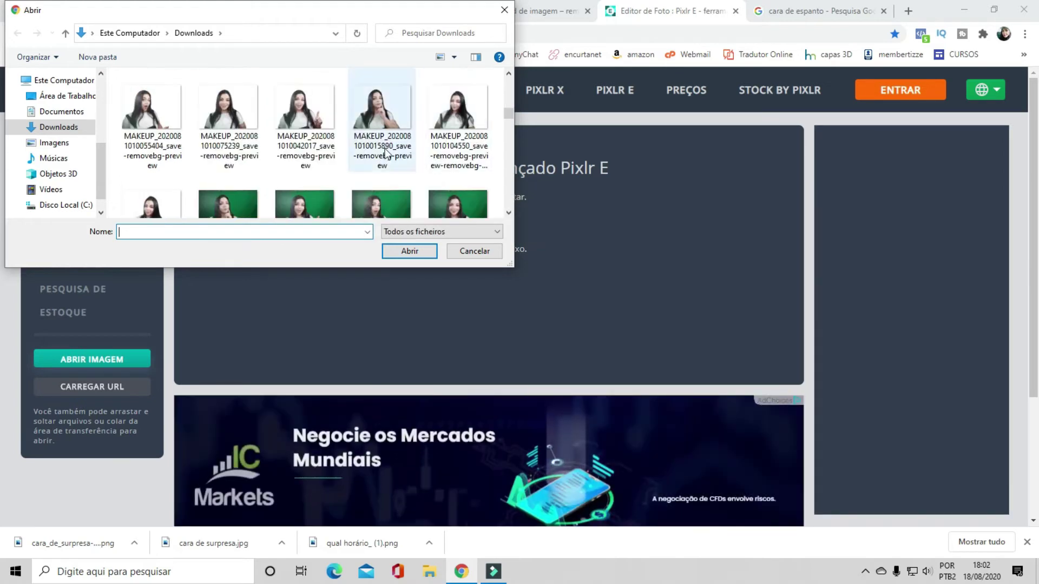
pyautogui.click(382, 120)
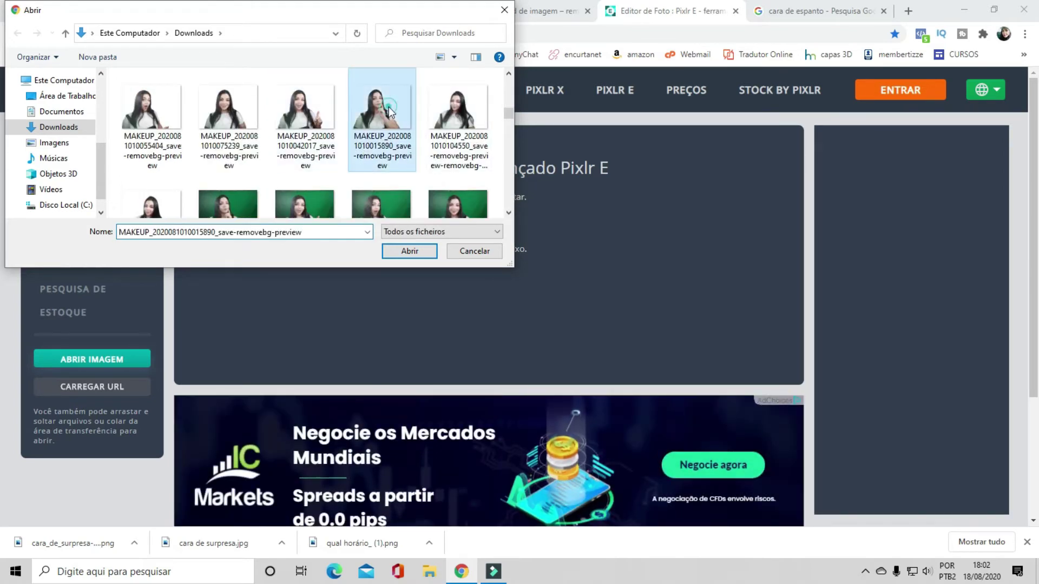
pyautogui.click(414, 252)
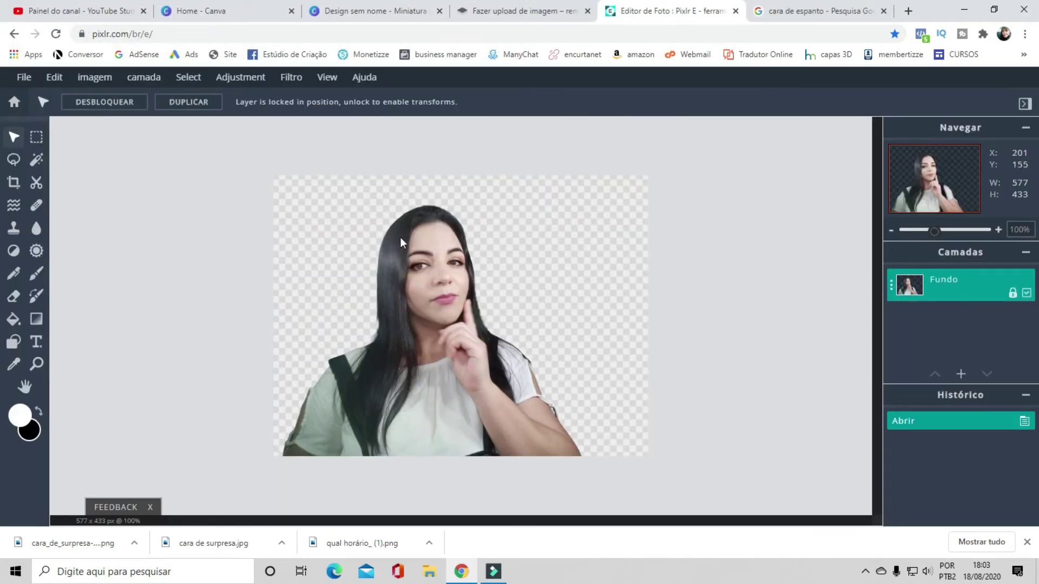
# Start an Edit > Stroke outline on the cutout, trying a thick purple outline first.
pyautogui.click(54, 79)
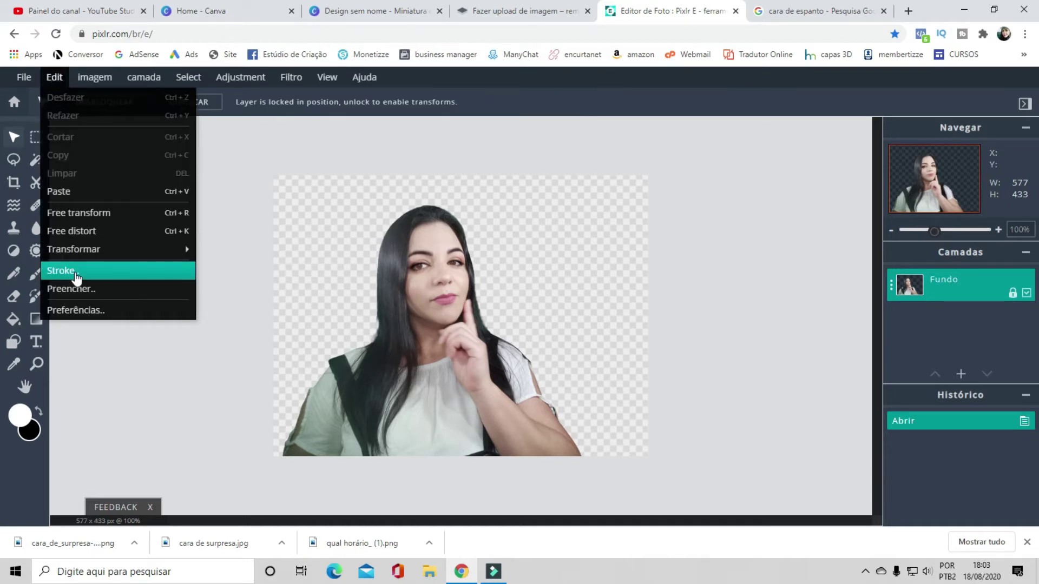
pyautogui.click(68, 272)
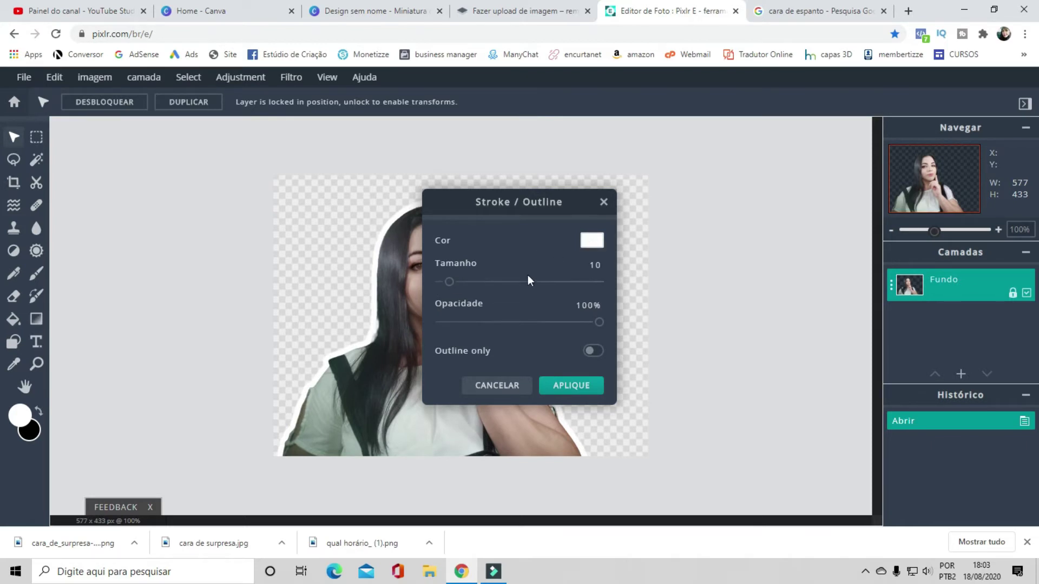
pyautogui.moveTo(450, 282)
pyautogui.mouseDown()
pyautogui.moveTo(597, 284)
pyautogui.moveTo(448, 289)
pyautogui.mouseUp()
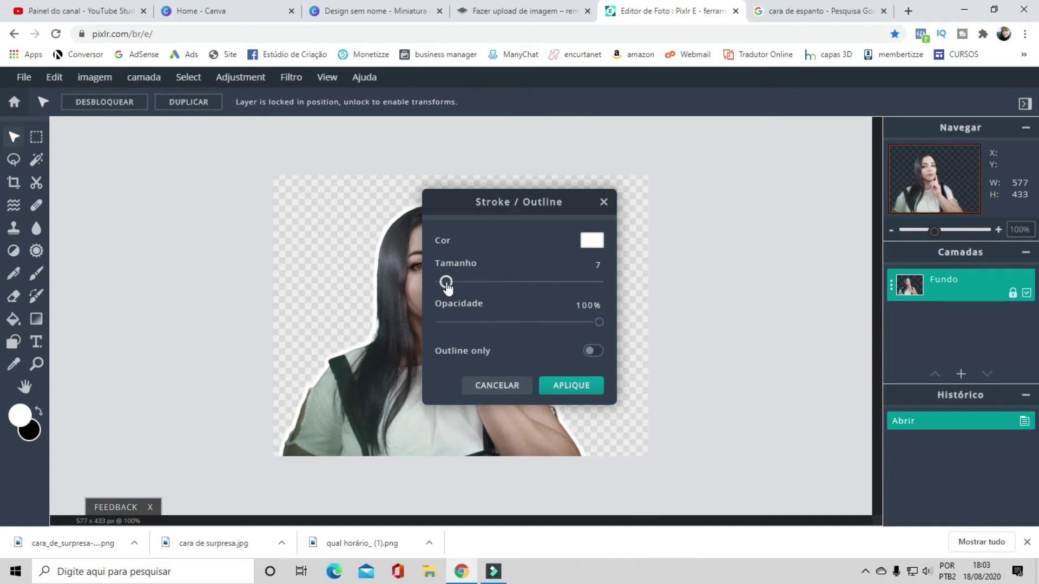
pyautogui.click(591, 240)
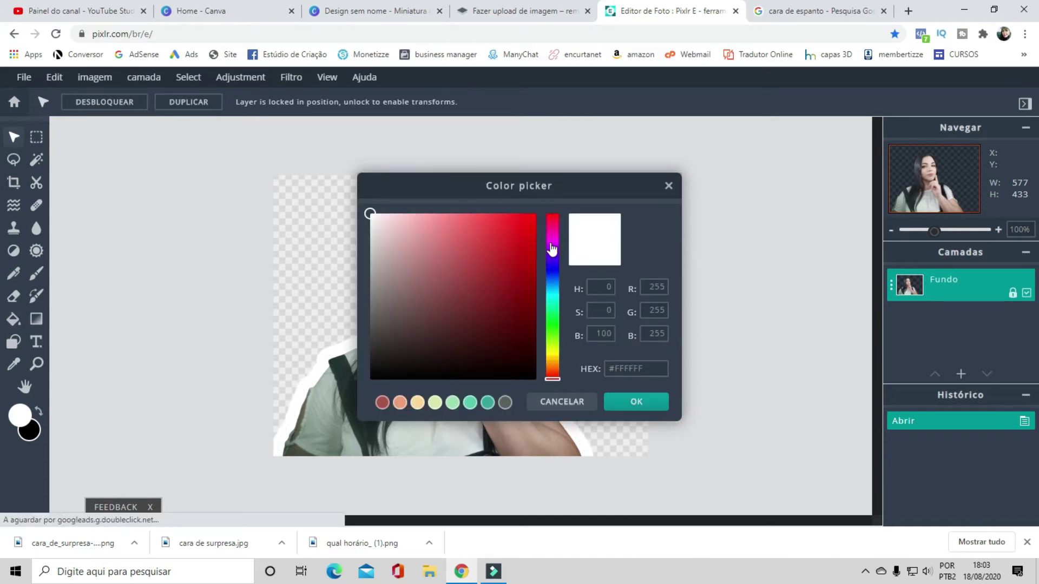
pyautogui.moveTo(551, 275); pyautogui.dragTo(547, 264)
pyautogui.click(530, 225)
pyautogui.click(636, 402)
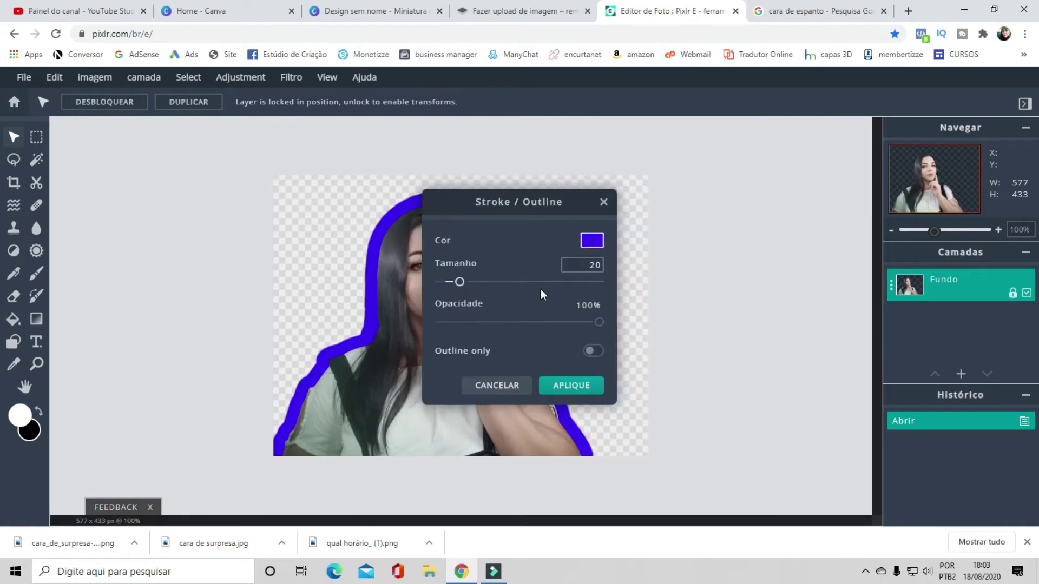
pyautogui.moveTo(459, 281); pyautogui.dragTo(443, 281)
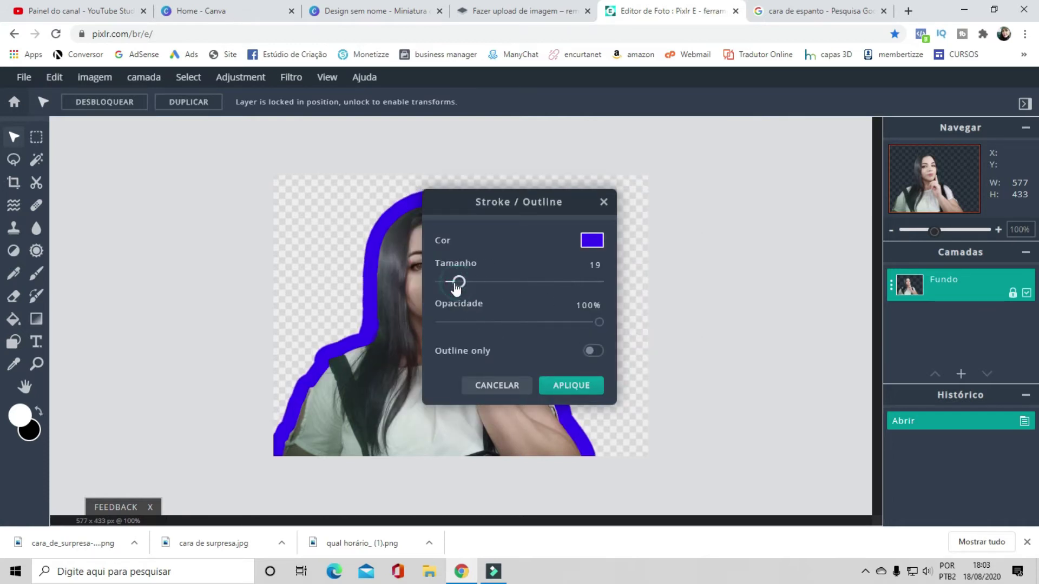
# Change the outline to near-white at size about 7 and apply the stroke.
pyautogui.click(592, 240)
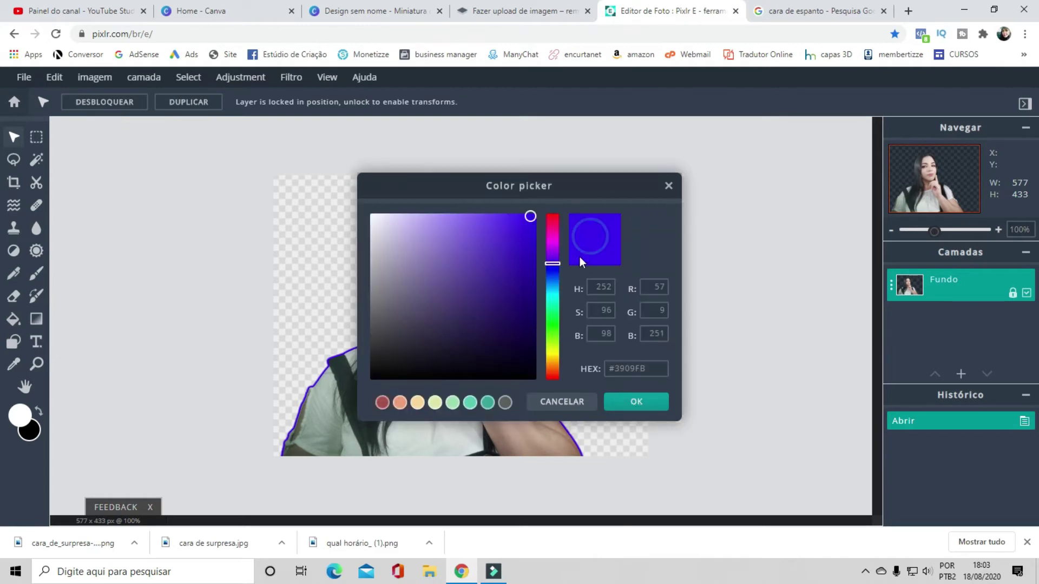
pyautogui.click(372, 216)
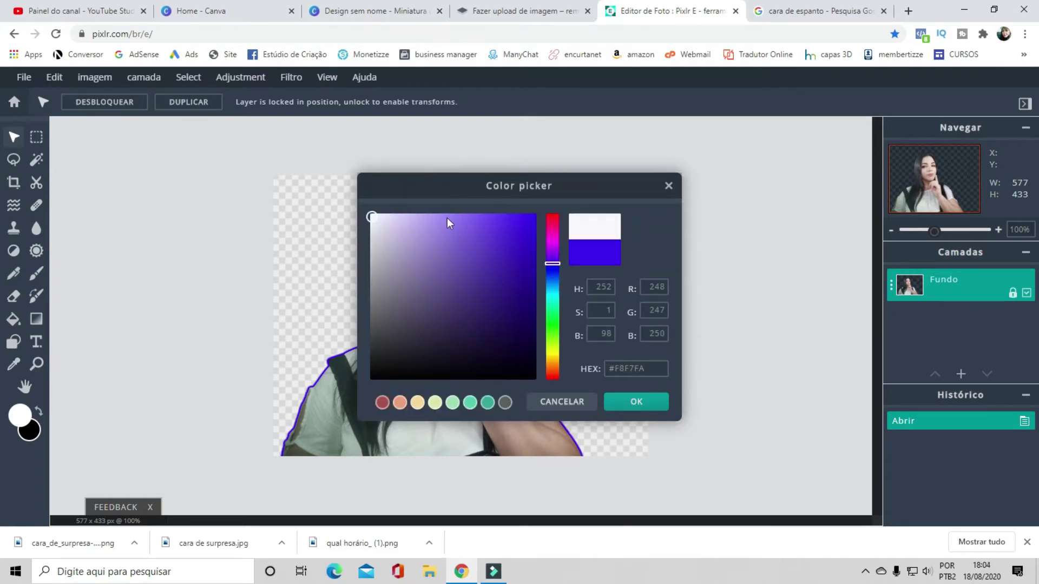
pyautogui.click(646, 409)
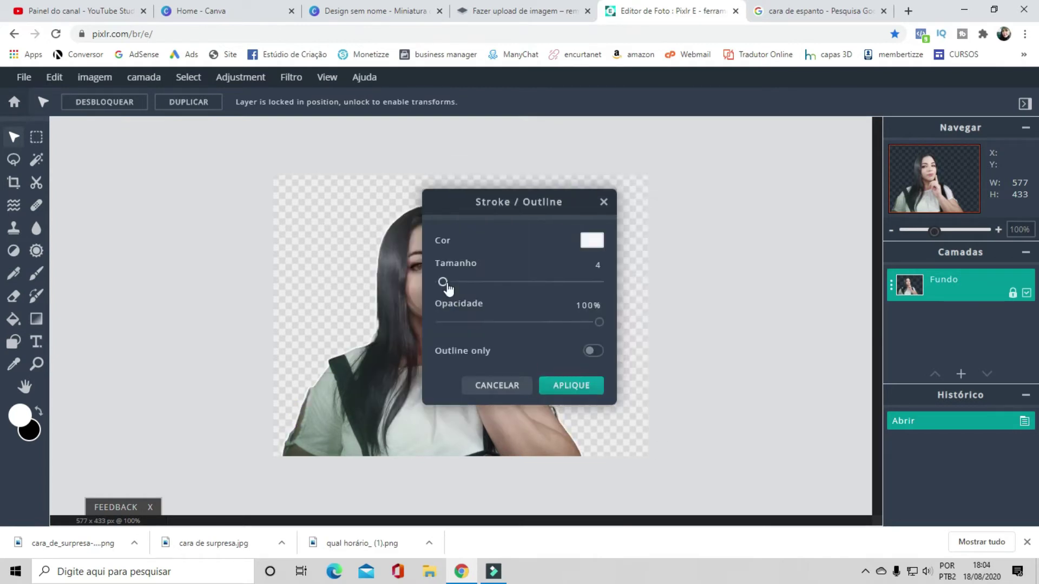
pyautogui.click(447, 282)
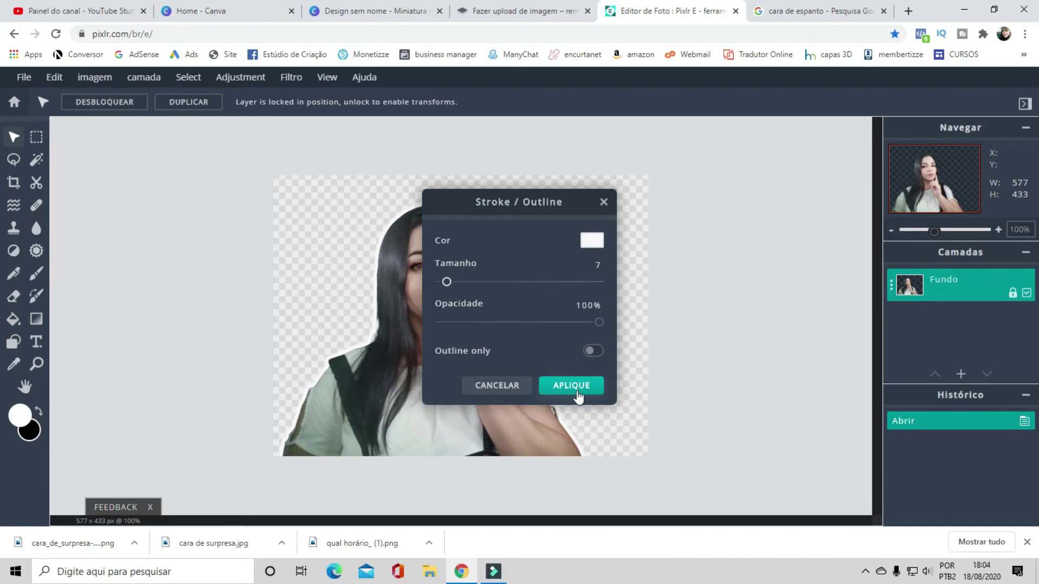
pyautogui.click(579, 393)
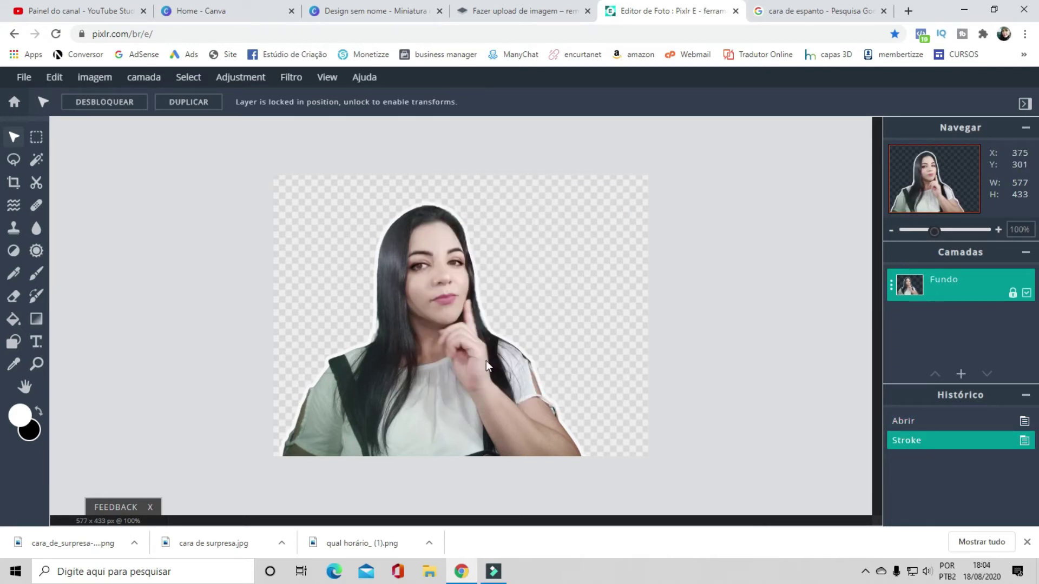
pyautogui.scroll(1, 136, 261)
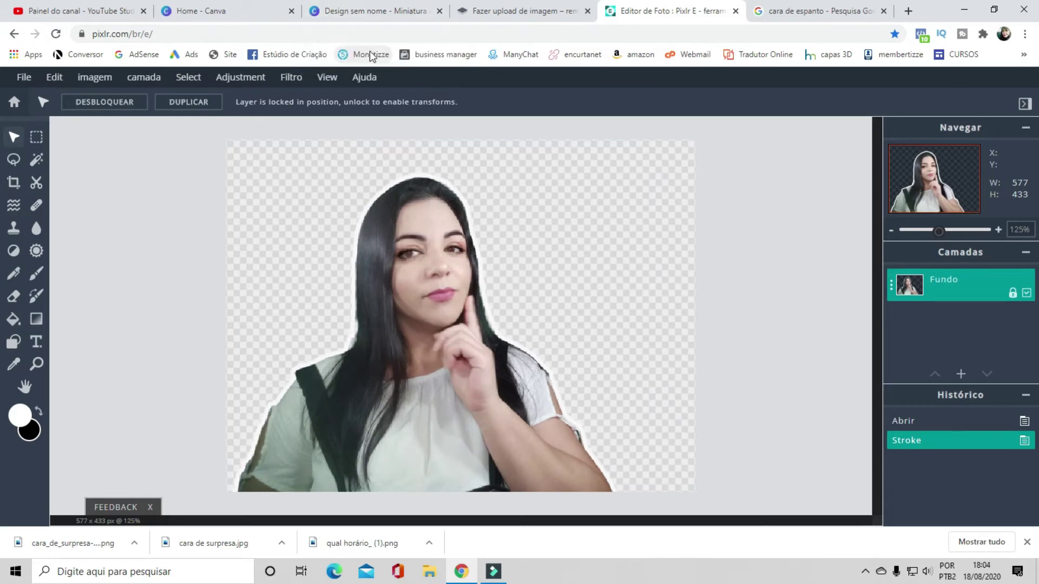
# Upload the outlined MAKEUP woman cutout from the computer and place it at the thumbnail's centre.
pyautogui.click(373, 2)
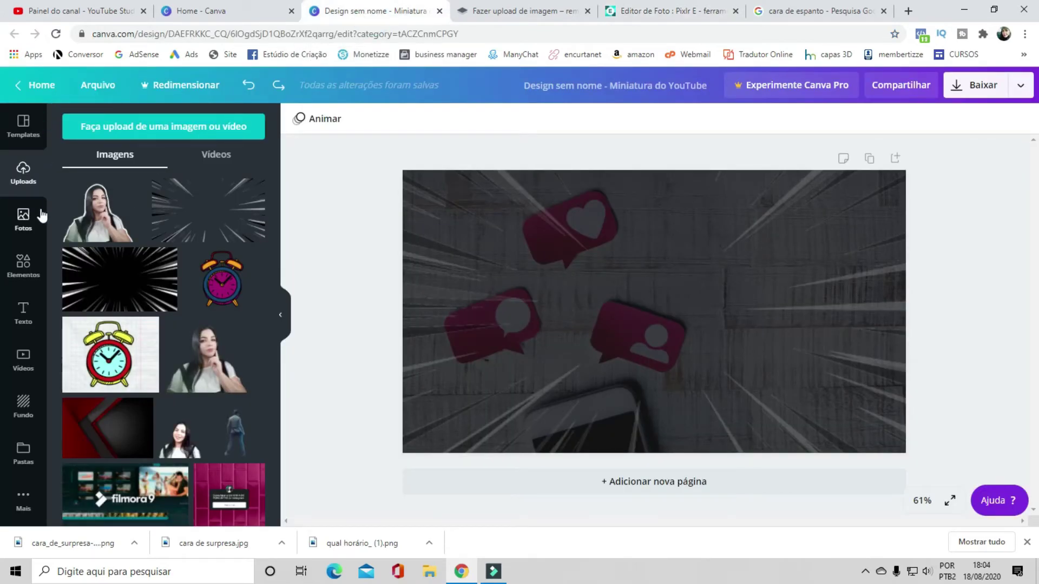
pyautogui.click(24, 176)
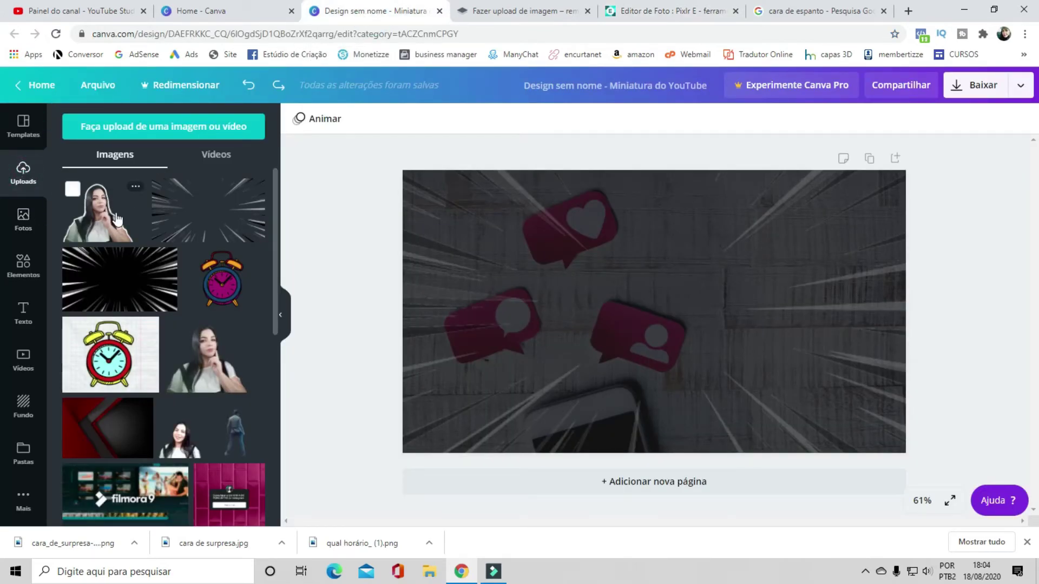
pyautogui.click(163, 132)
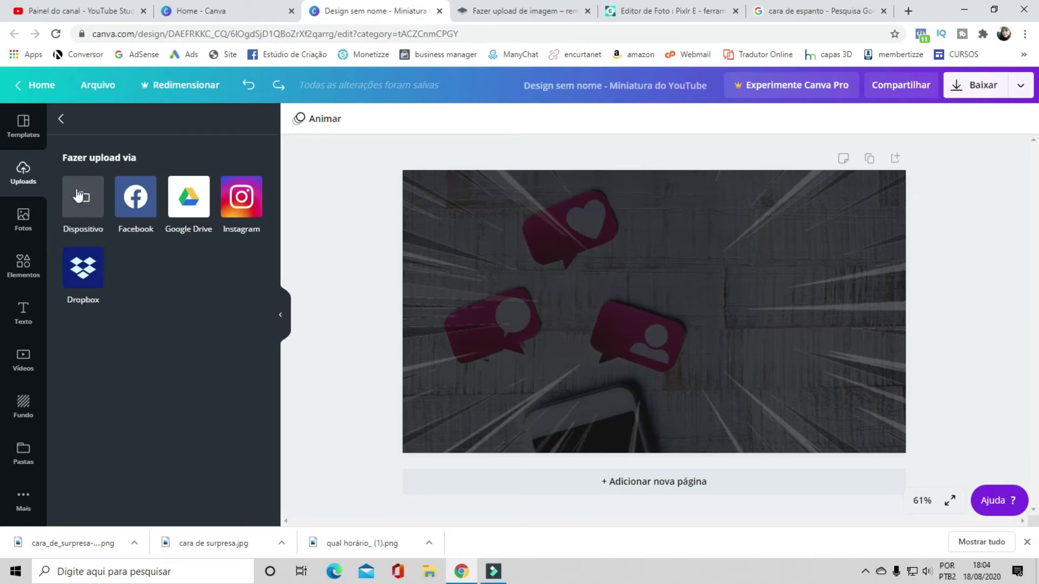
pyautogui.click(83, 197)
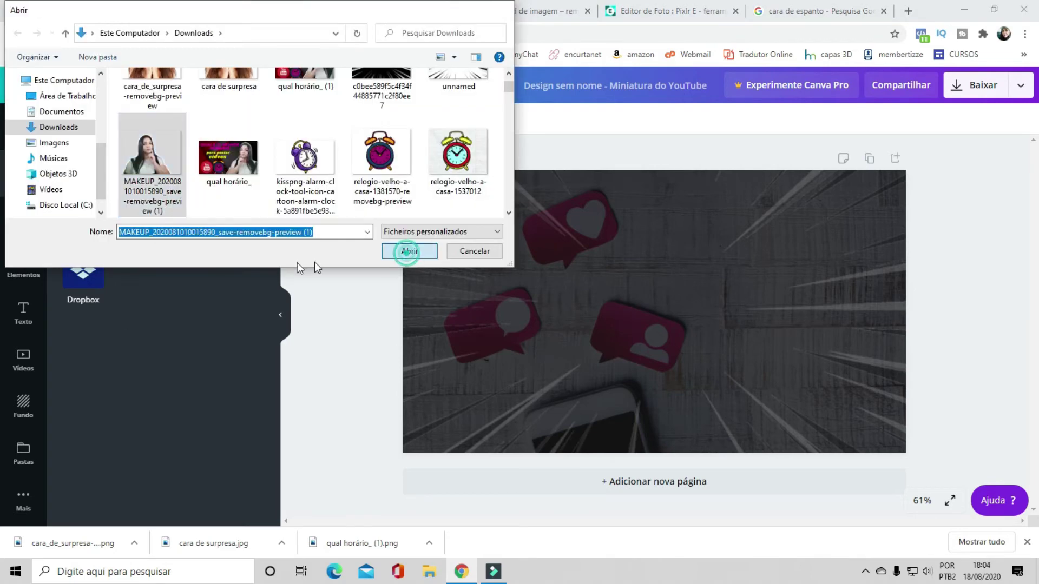
pyautogui.click(408, 253)
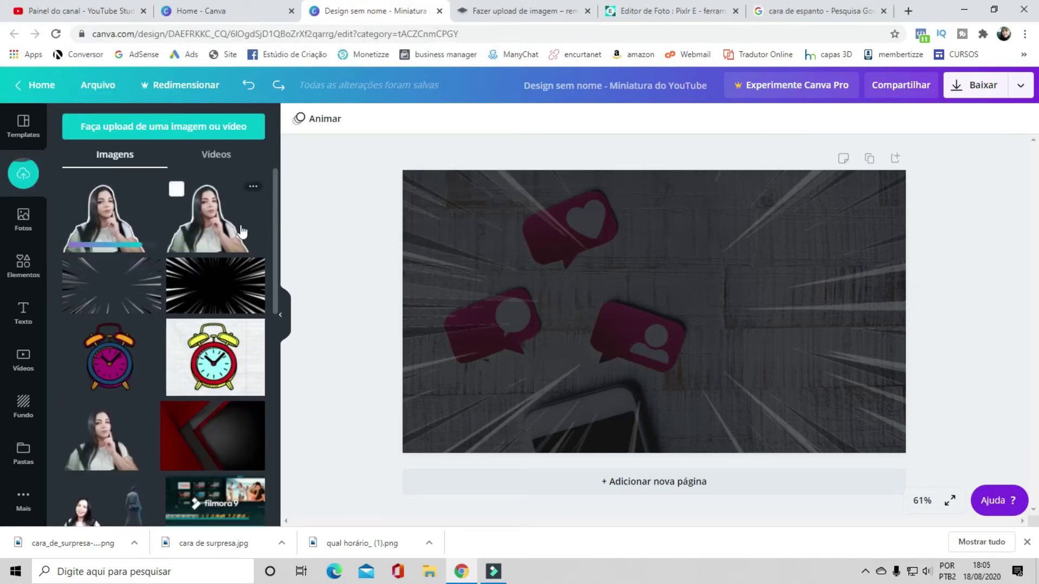
pyautogui.click(211, 217)
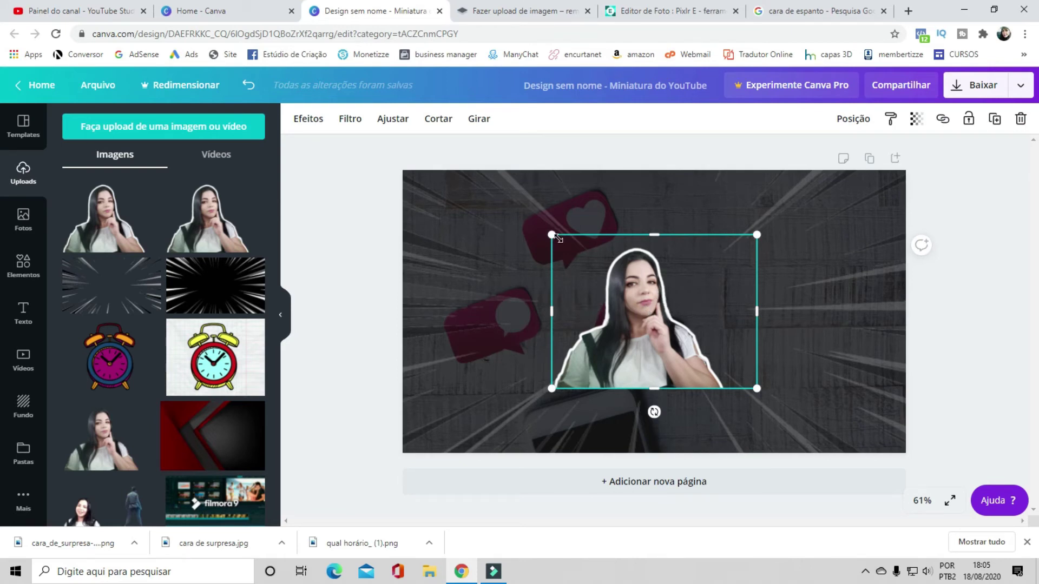
# Mirror the woman cutout horizontally, then enlarge it and shift it to the thumbnail's right side.
pyautogui.click(483, 123)
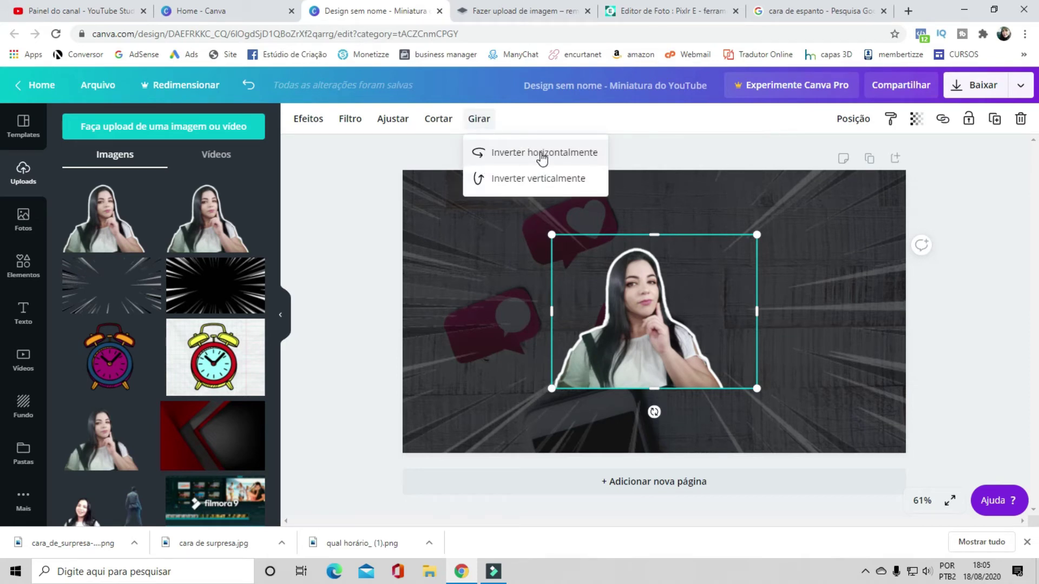
pyautogui.click(559, 154)
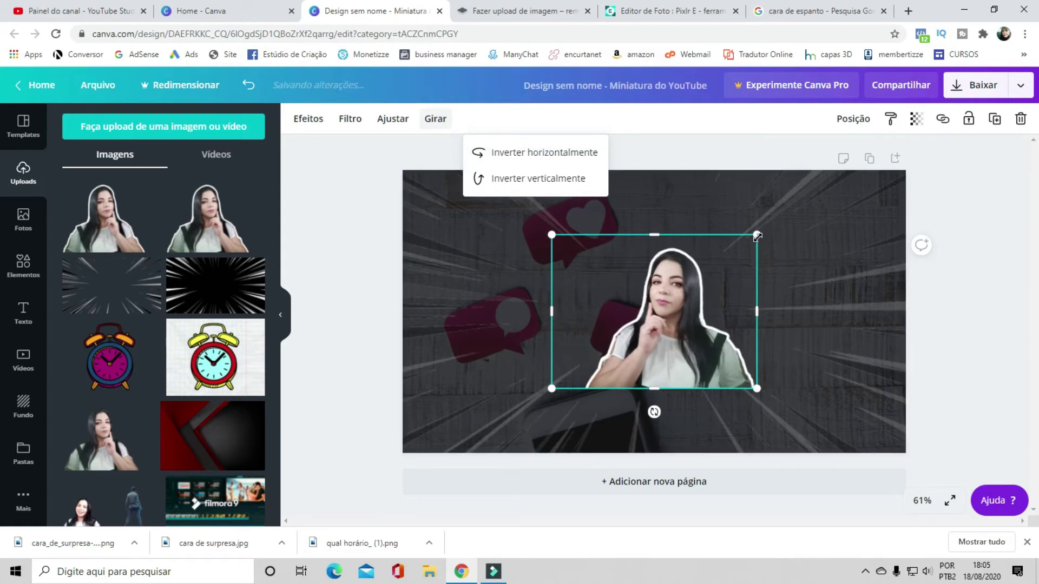
pyautogui.moveTo(757, 234); pyautogui.dragTo(875, 168)
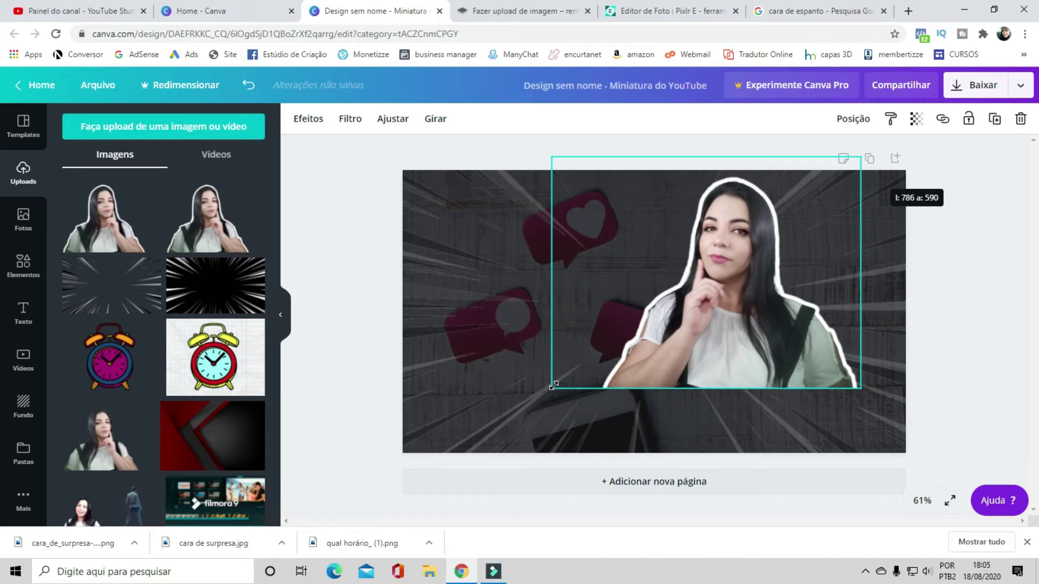
pyautogui.moveTo(554, 385); pyautogui.dragTo(466, 449)
pyautogui.moveTo(599, 324); pyautogui.dragTo(726, 324)
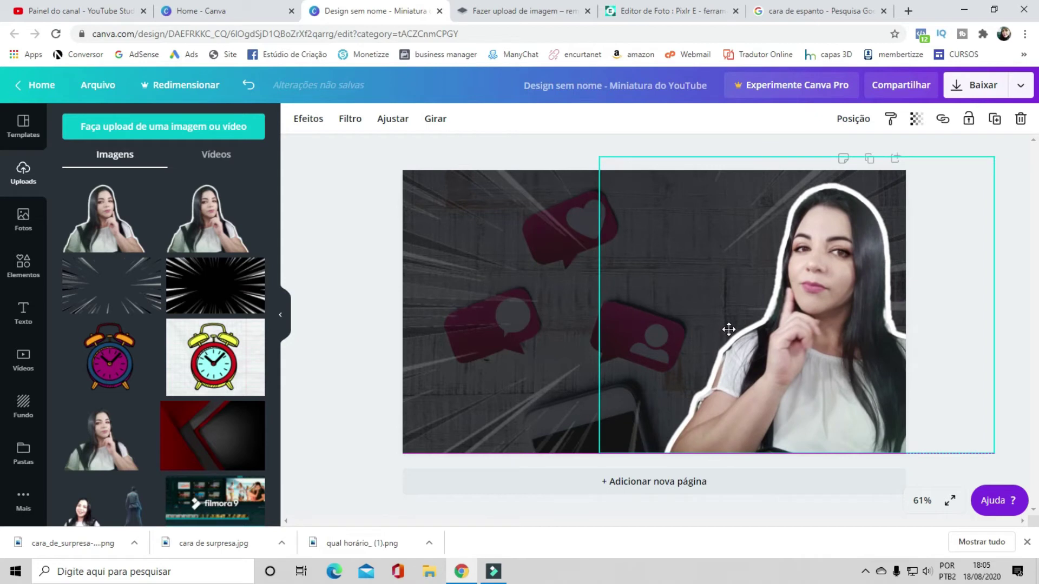
pyautogui.click(555, 145)
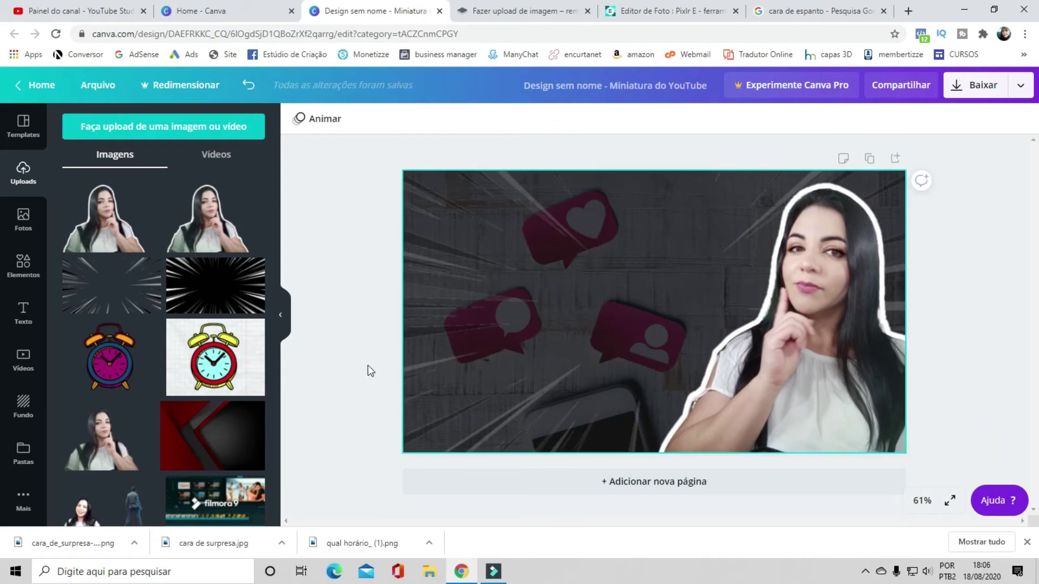
pyautogui.click(190, 128)
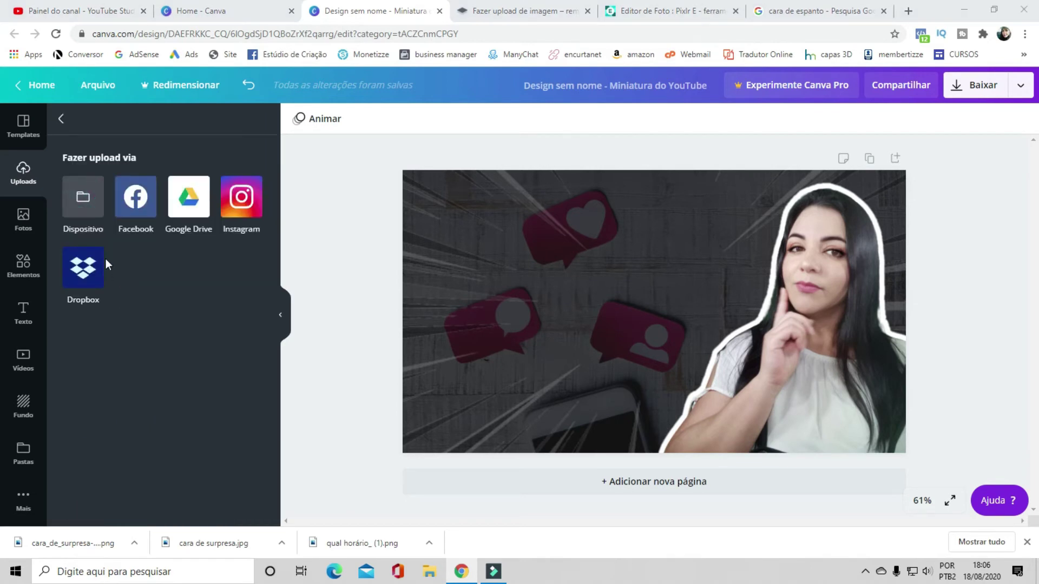
# Upload the removebg surprised-woman cutout from the computer and delete the old woman photo.
pyautogui.click(83, 196)
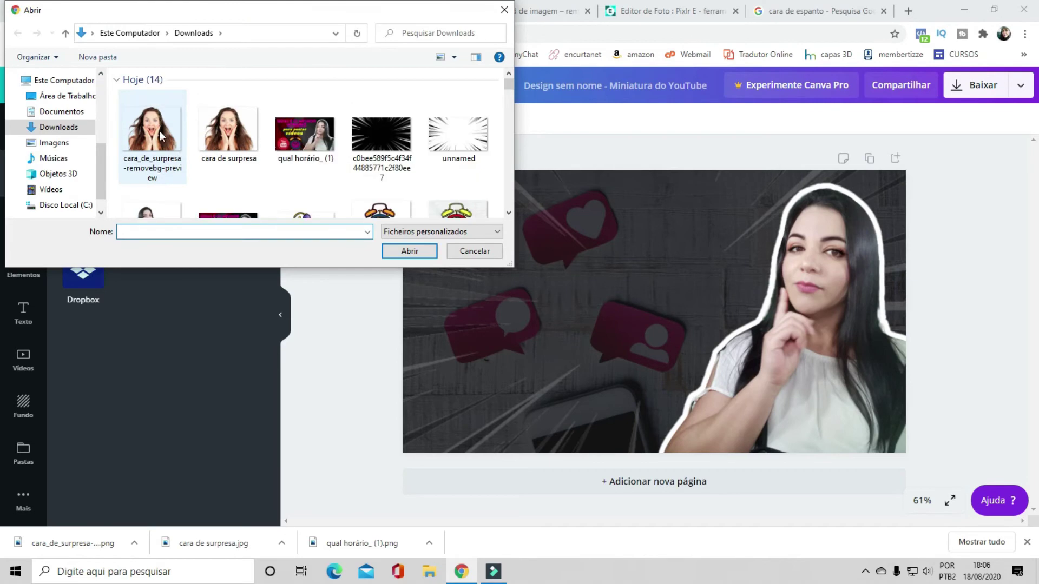
pyautogui.click(160, 135)
pyautogui.click(409, 255)
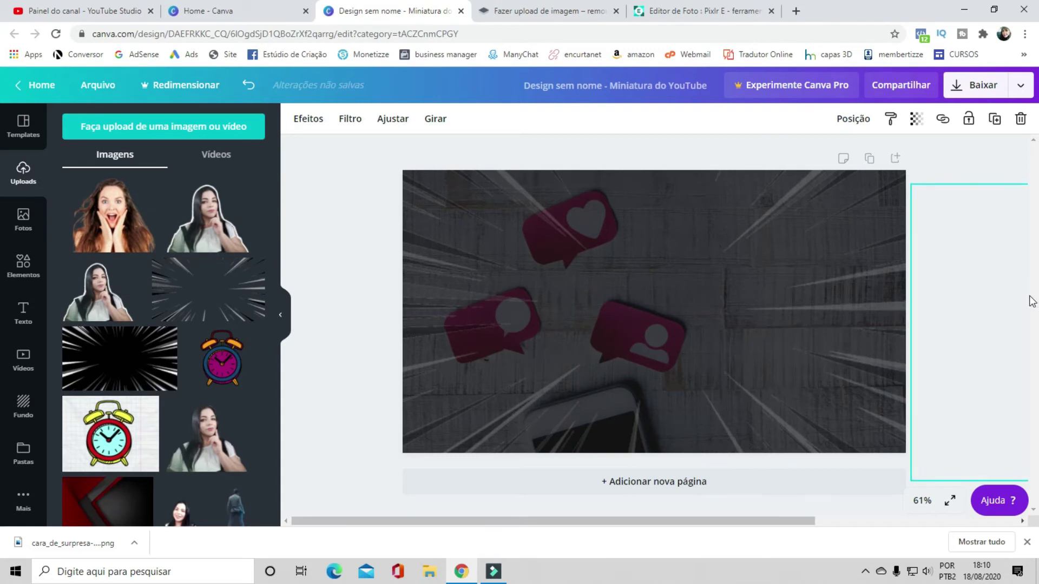
pyautogui.moveTo(1037, 300); pyautogui.dragTo(1009, 298)
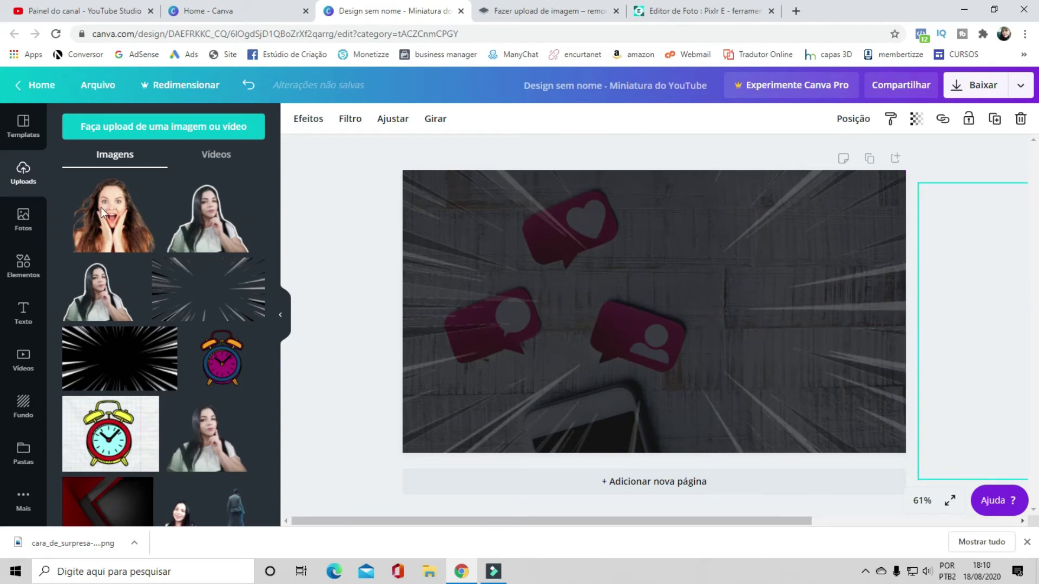
pyautogui.press('Delete')
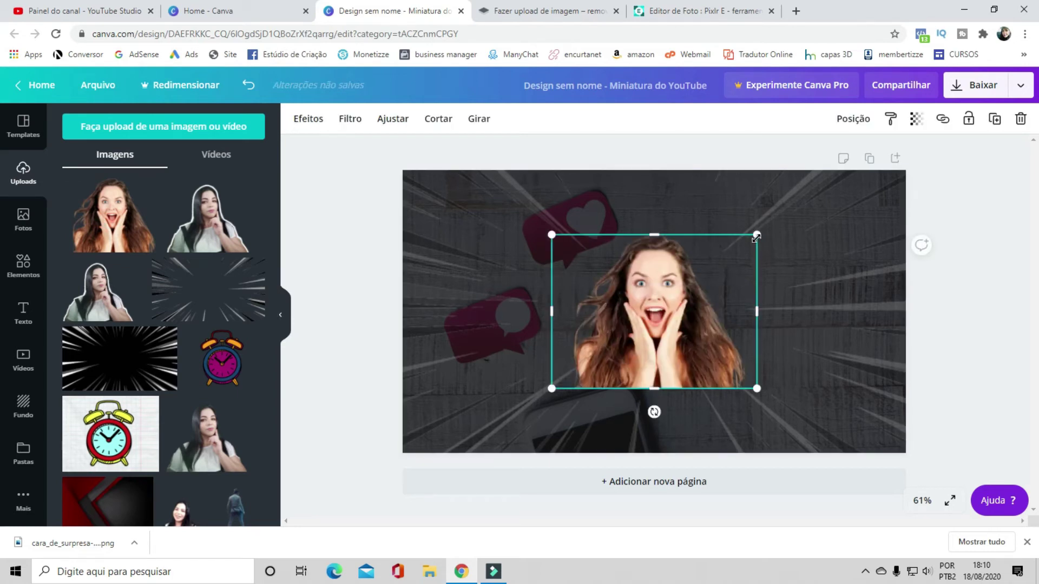
# Enlarge the surprised-woman cutout and position it on the right, cropped at the bottom.
pyautogui.moveTo(757, 235); pyautogui.dragTo(907, 171)
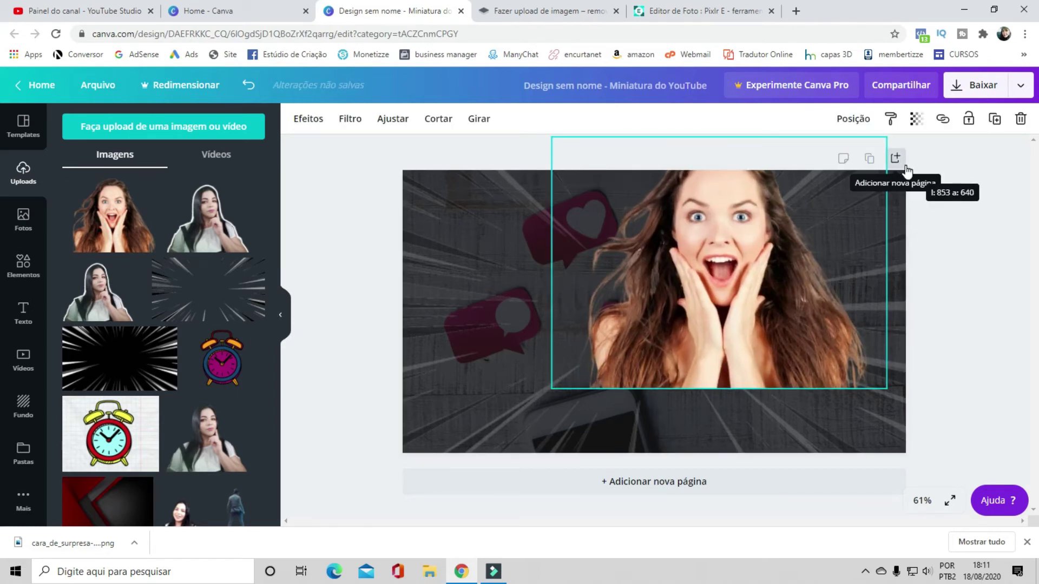
pyautogui.click(716, 248)
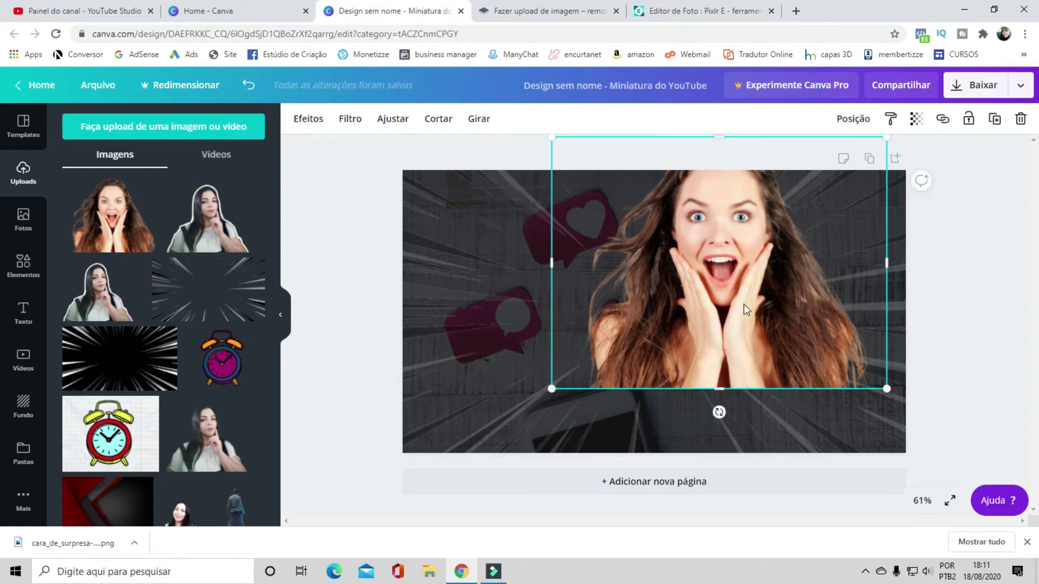
pyautogui.moveTo(715, 240); pyautogui.dragTo(757, 309)
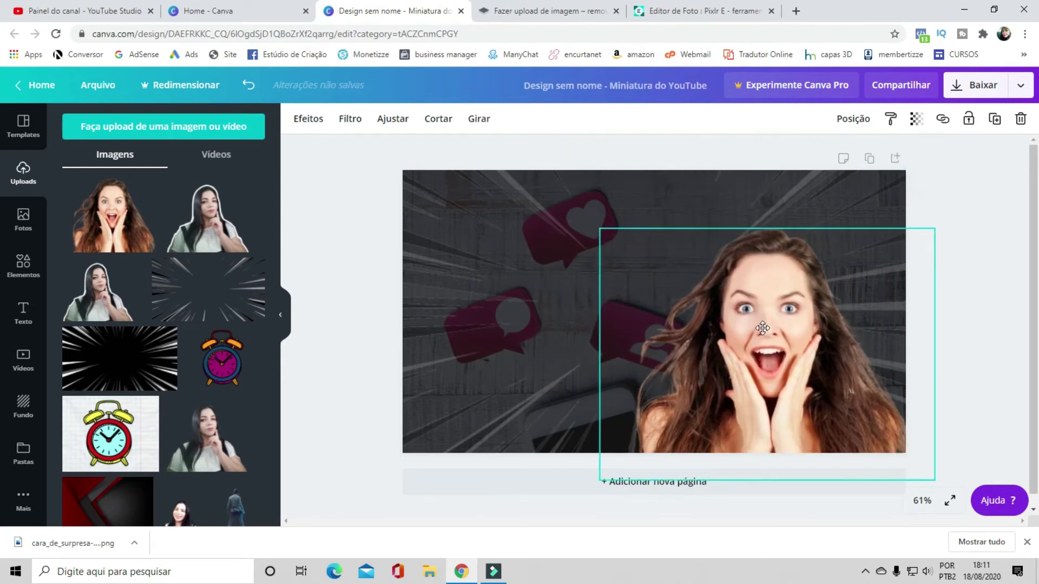
pyautogui.moveTo(928, 206); pyautogui.dragTo(918, 204)
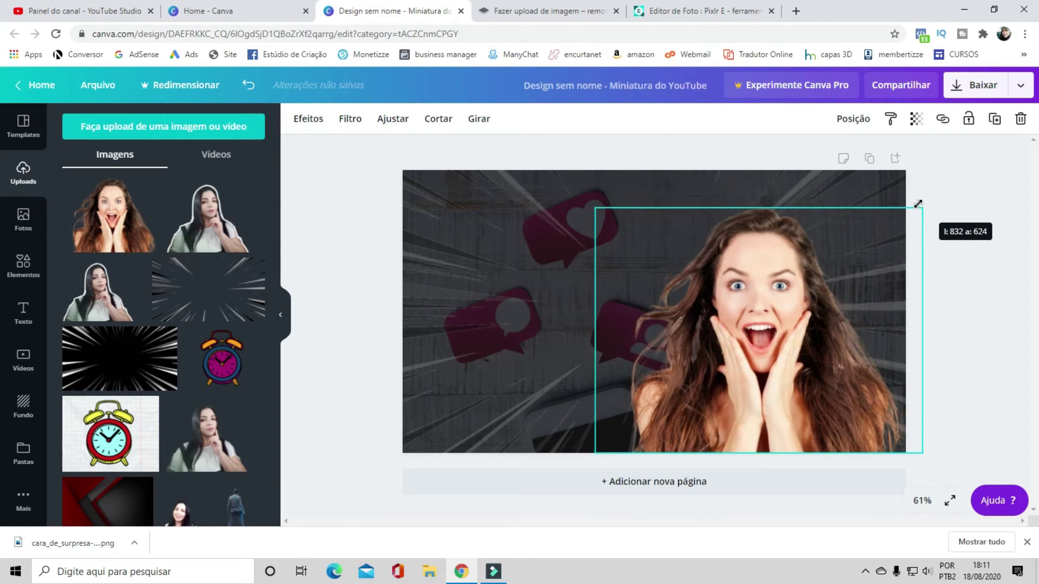
pyautogui.moveTo(918, 204); pyautogui.dragTo(947, 161)
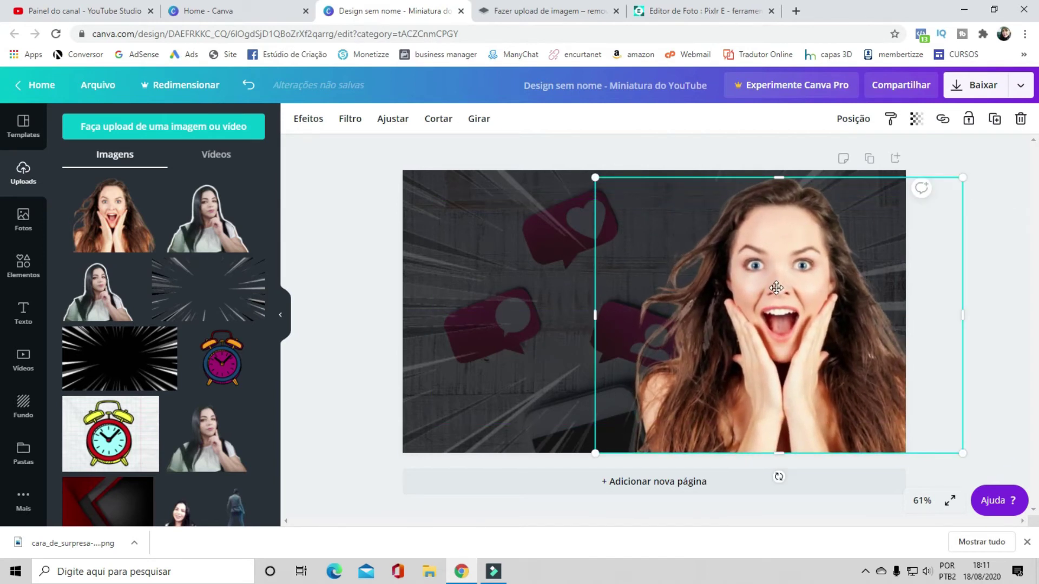
pyautogui.moveTo(750, 287); pyautogui.dragTo(778, 294)
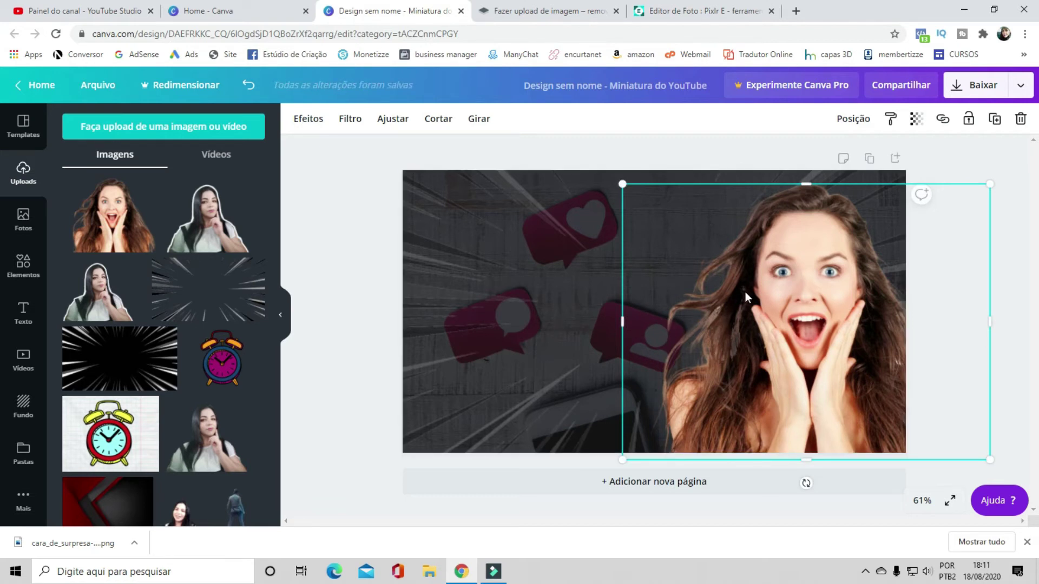
pyautogui.press('Escape')
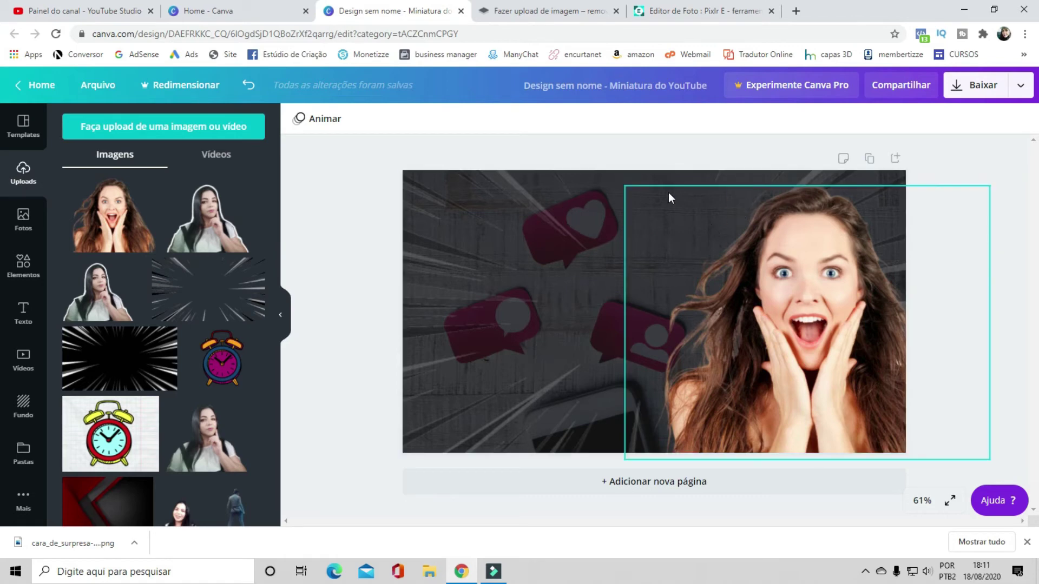
# Search Elements for 'instagram' and add the gradient Instagram logo to the design.
pyautogui.click(21, 268)
pyautogui.click(136, 125)
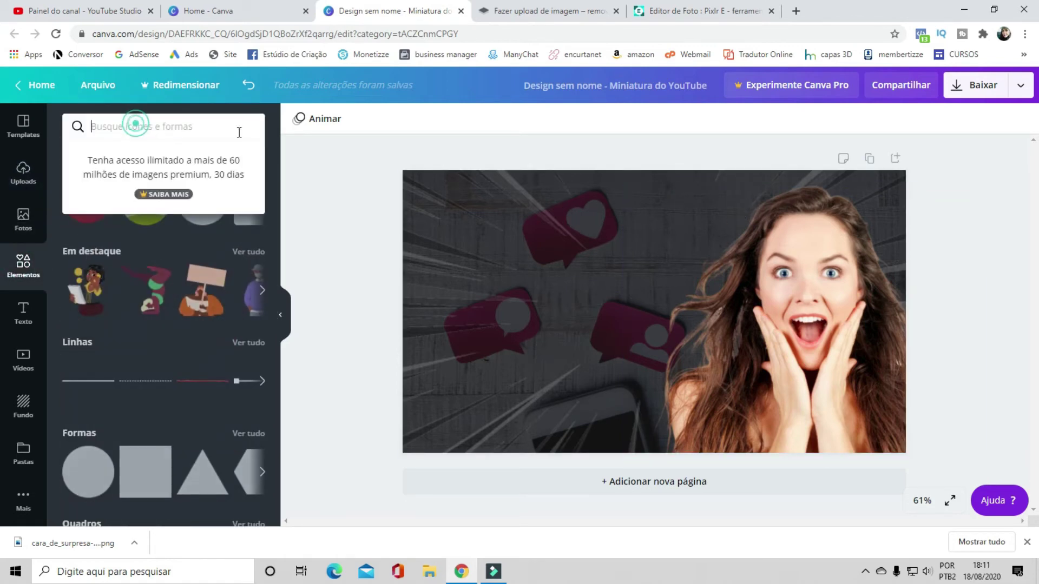
pyautogui.write('instagram')
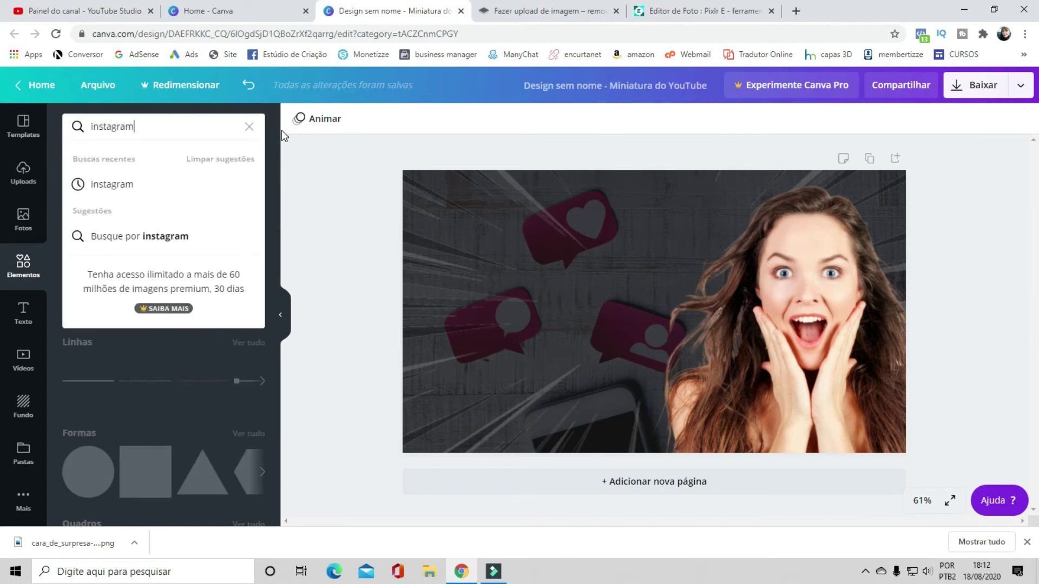
pyautogui.press('Return')
pyautogui.click(169, 248)
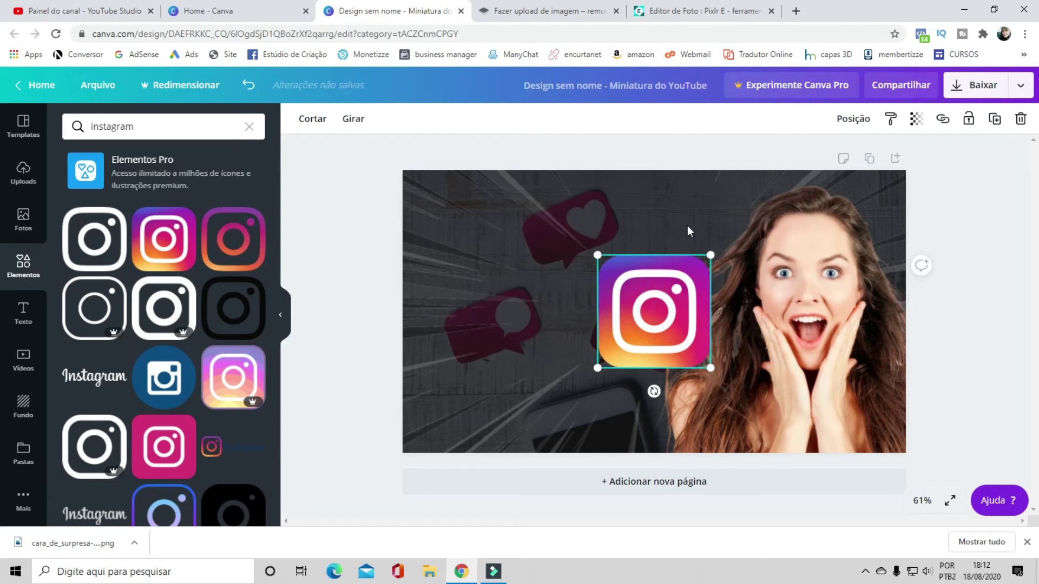
# Move the Instagram logo up and send it behind the woman's head.
pyautogui.moveTo(654, 304); pyautogui.dragTo(728, 224)
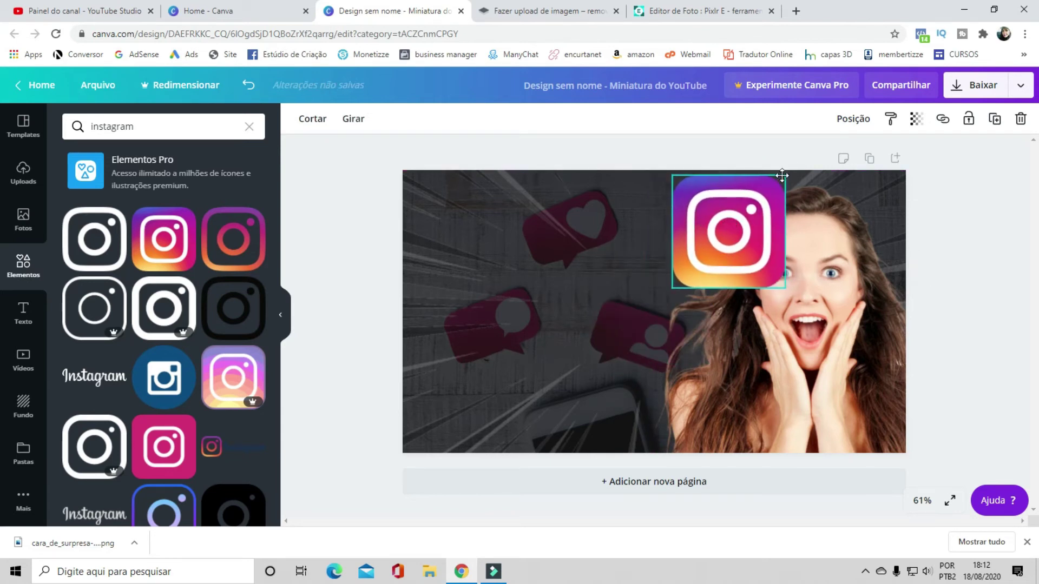
pyautogui.click(853, 120)
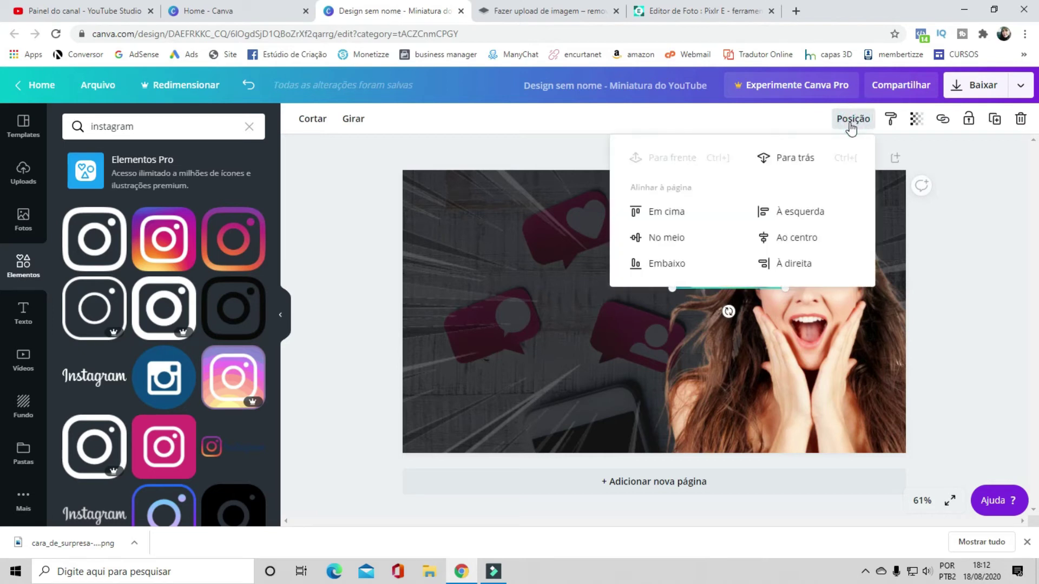
pyautogui.click(796, 158)
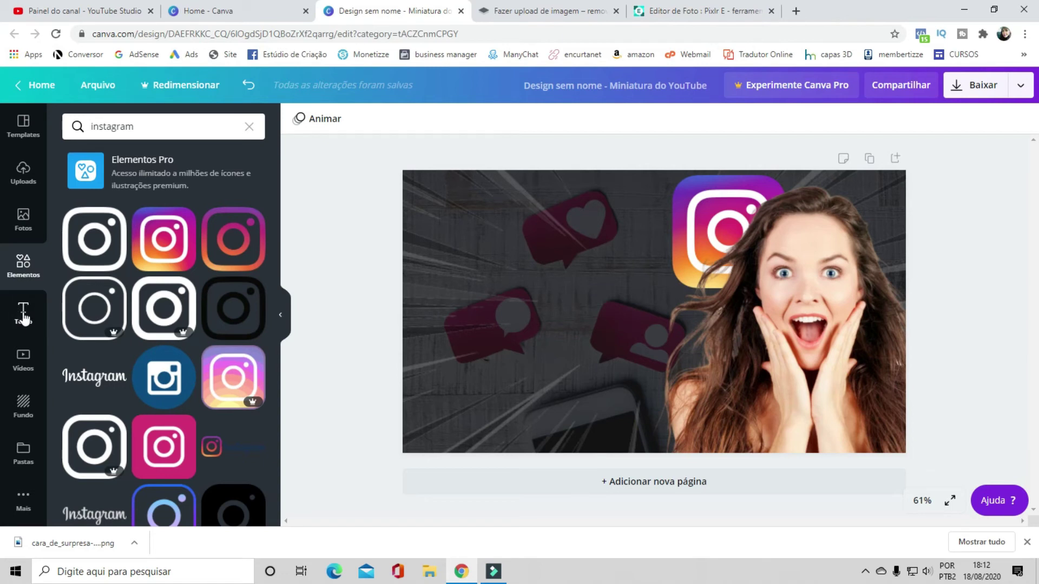
pyautogui.click(23, 316)
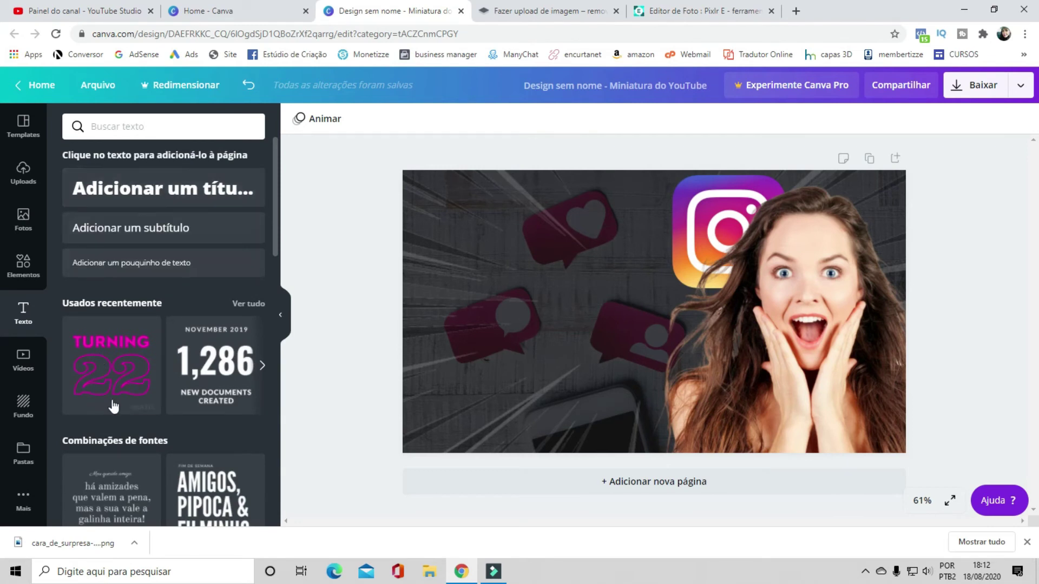
# Add the TURNING 22 text design and delete its '22' line.
pyautogui.scroll(-2, 153, 475)
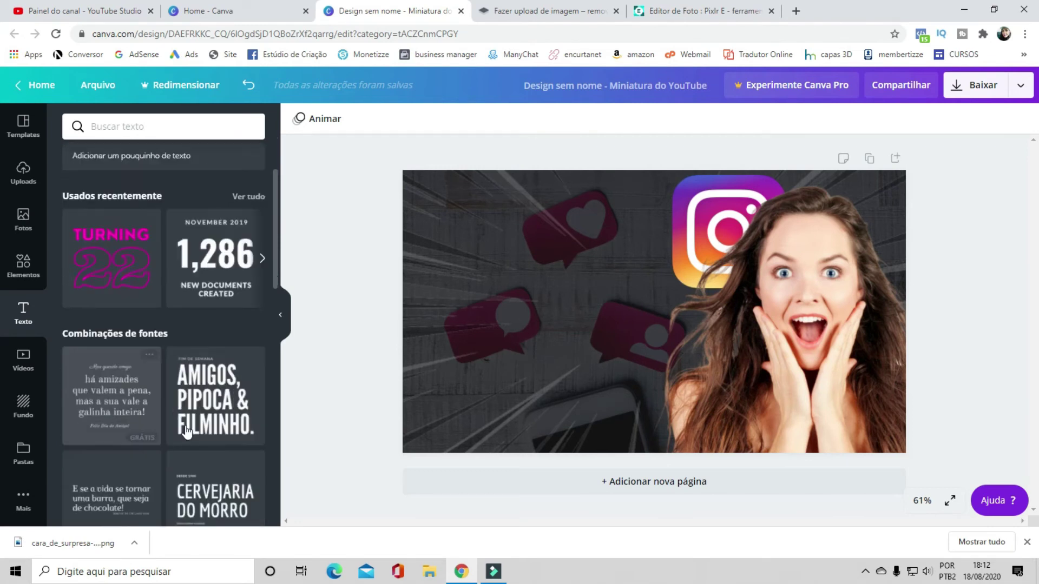
pyautogui.scroll(-2, 153, 475)
pyautogui.scroll(-3, 142, 489)
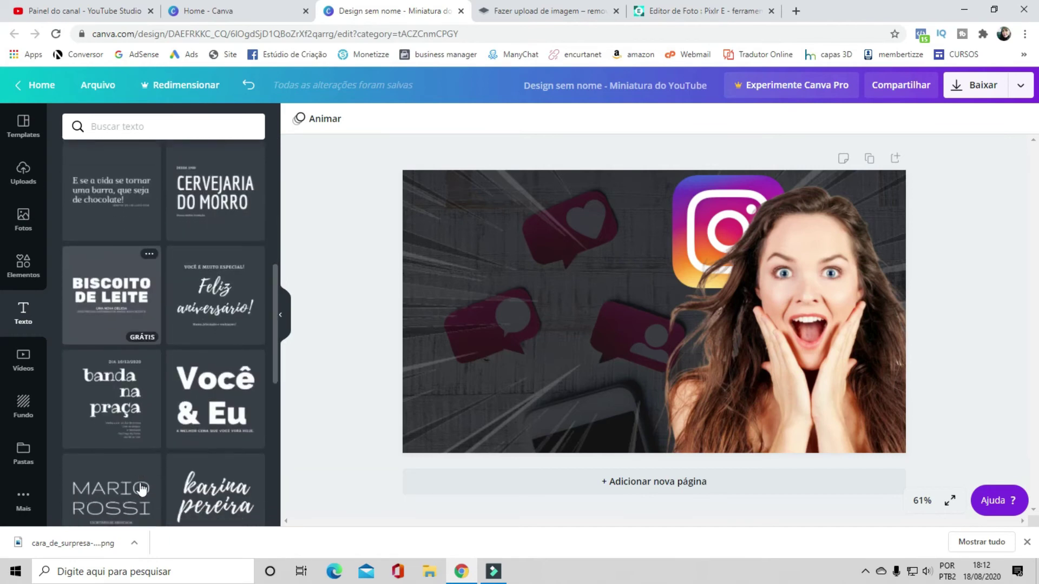
pyautogui.scroll(-2, 141, 488)
pyautogui.scroll(4, 148, 475)
pyautogui.scroll(4, 148, 475)
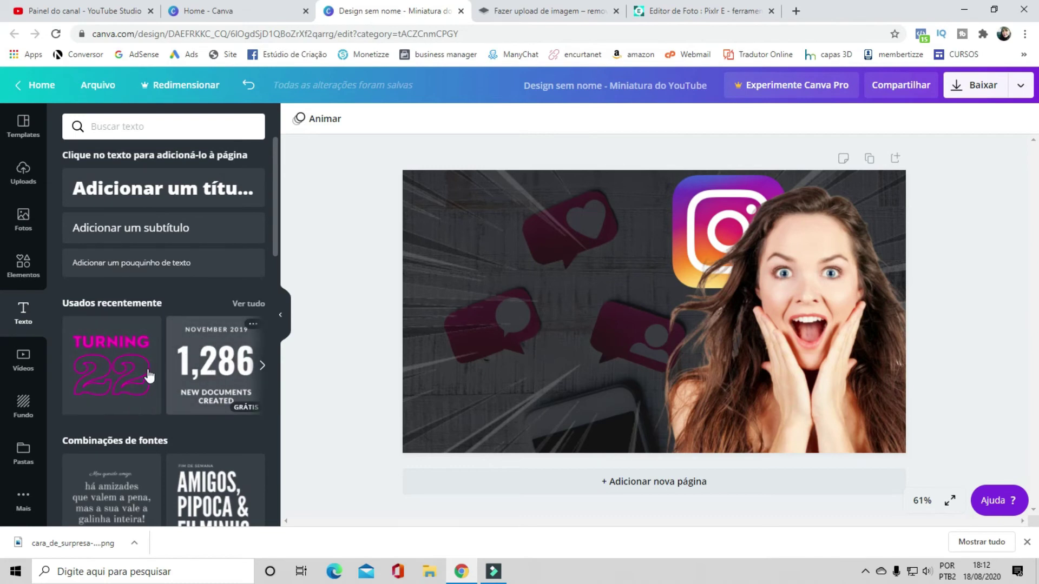
pyautogui.click(117, 375)
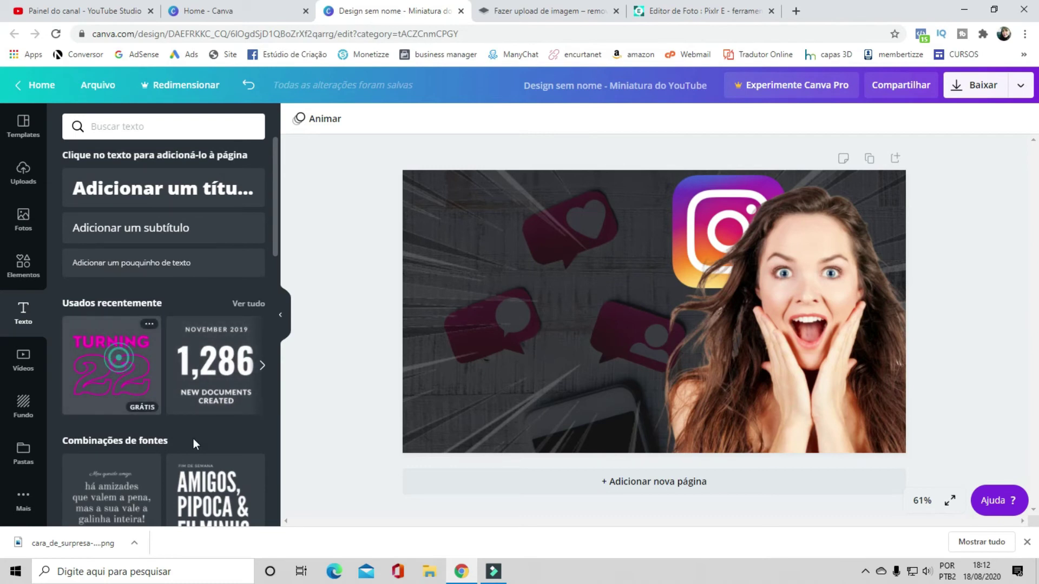
pyautogui.click(768, 327)
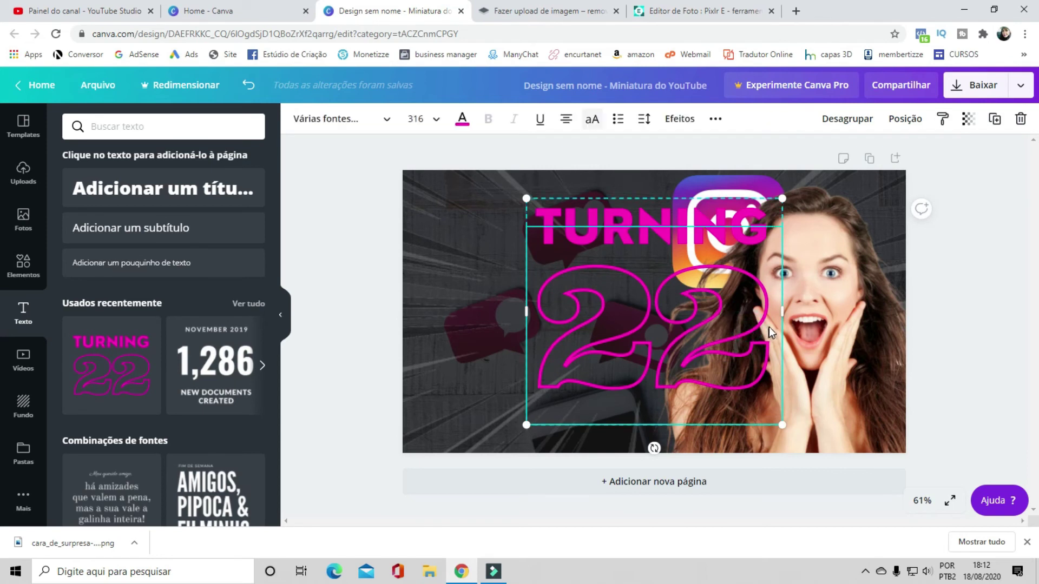
pyautogui.doubleClick(768, 326)
pyautogui.moveTo(769, 327); pyautogui.dragTo(574, 325)
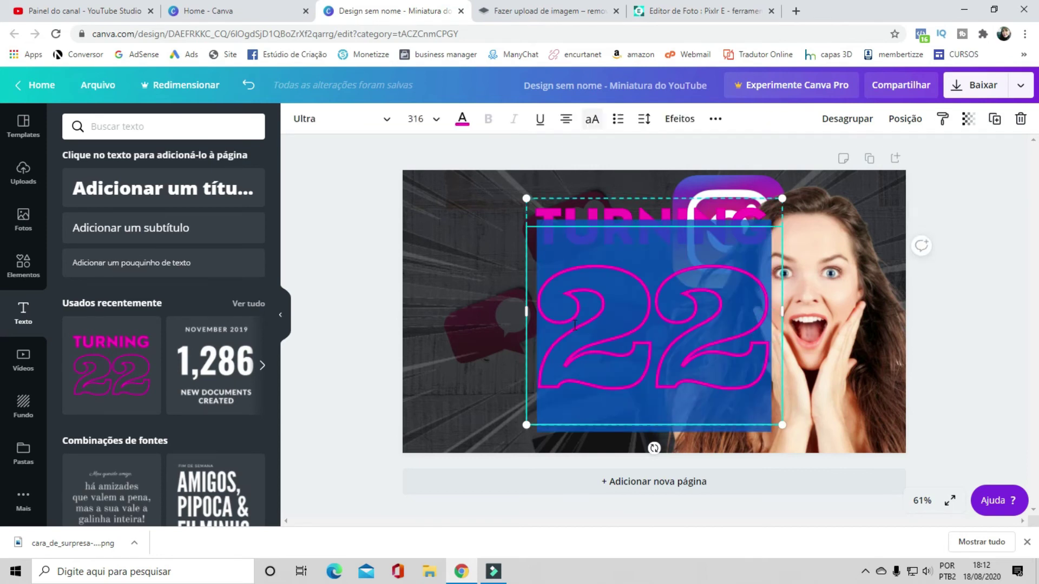
pyautogui.press('BackSpace')
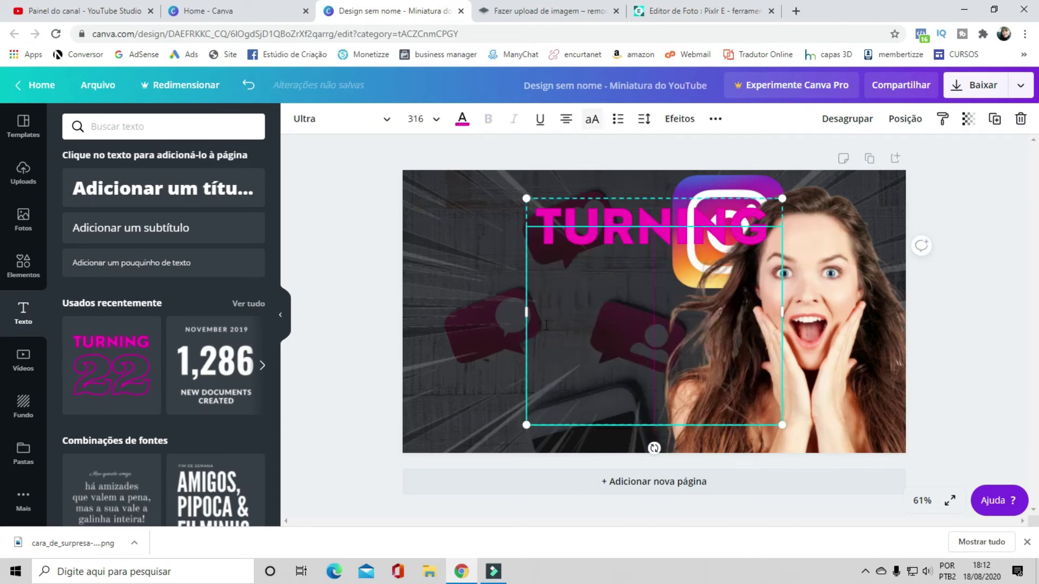
# Replace TURNING with 'GANHE CURTIDAS' at size 85 and move it to the top left.
pyautogui.doubleClick(768, 219)
pyautogui.write('G')
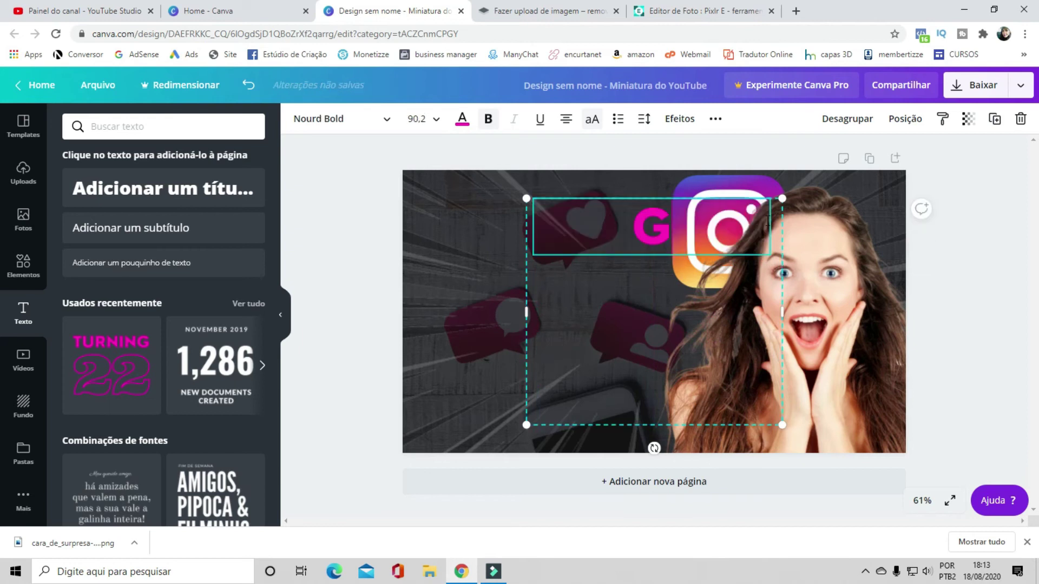
pyautogui.write('ANHE CURTID')
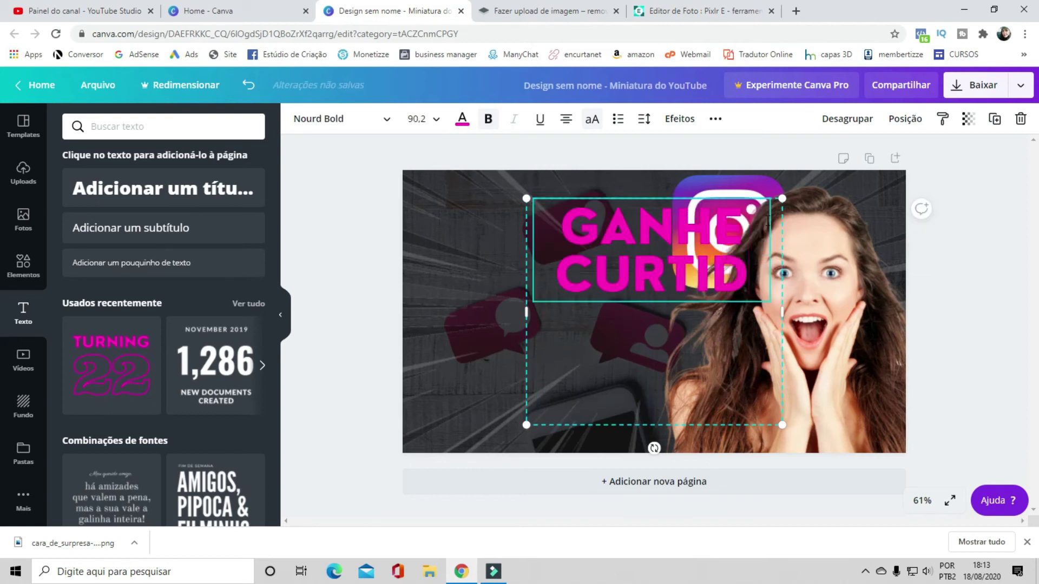
pyautogui.write('AS')
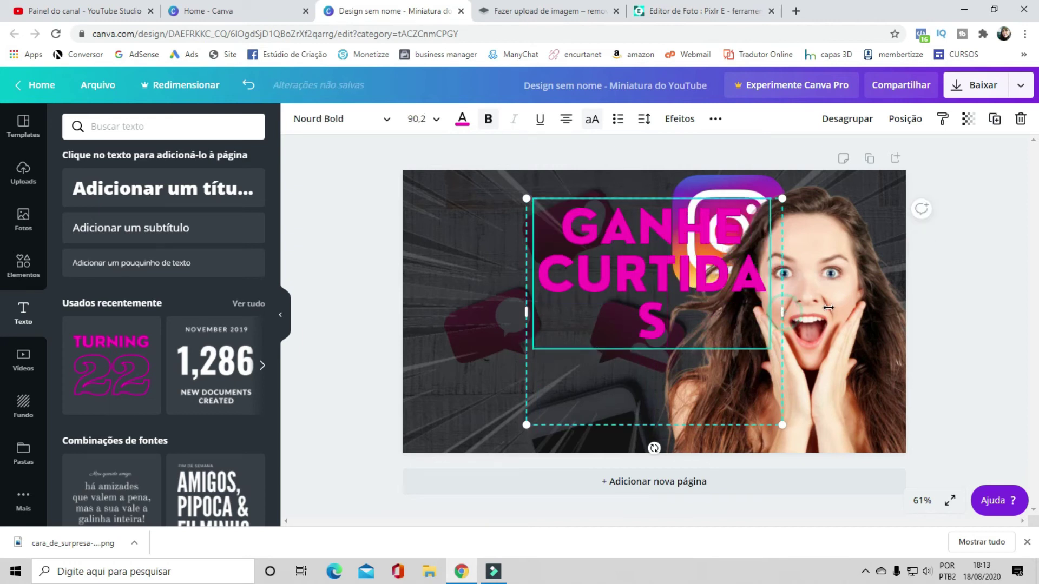
pyautogui.moveTo(784, 312); pyautogui.dragTo(871, 304)
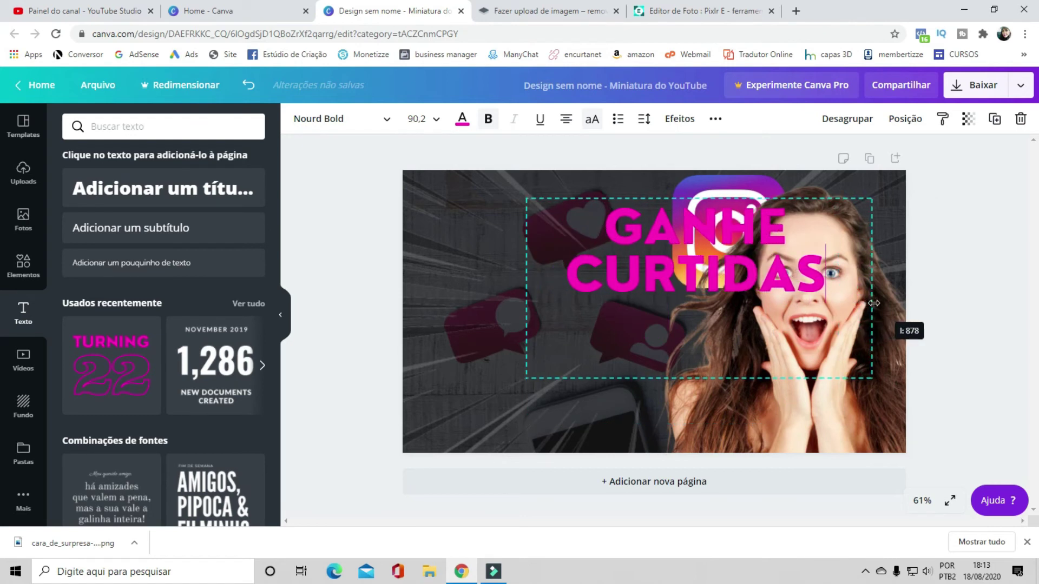
pyautogui.click(415, 119)
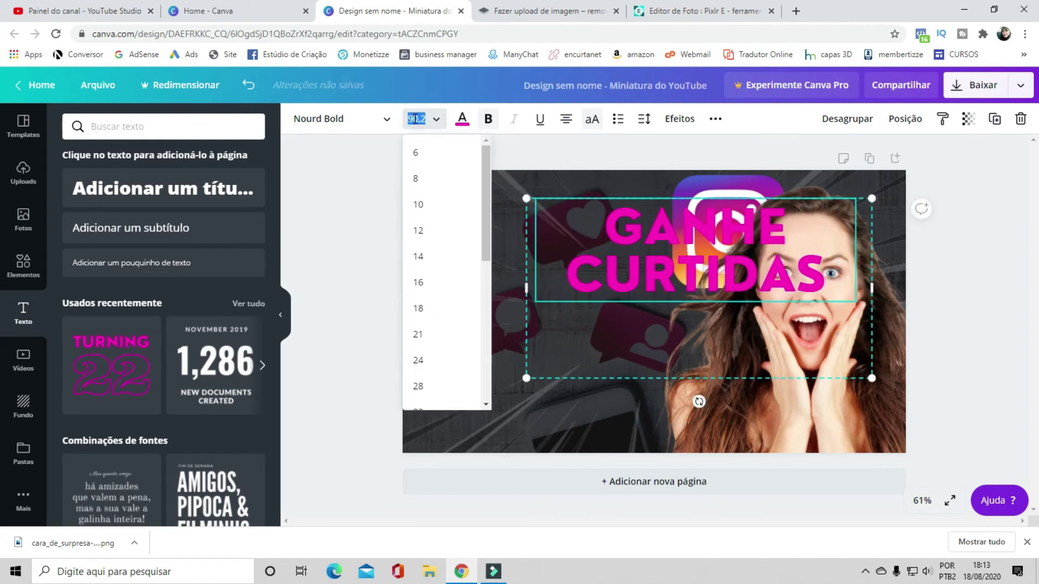
pyautogui.write('85')
pyautogui.press('Return')
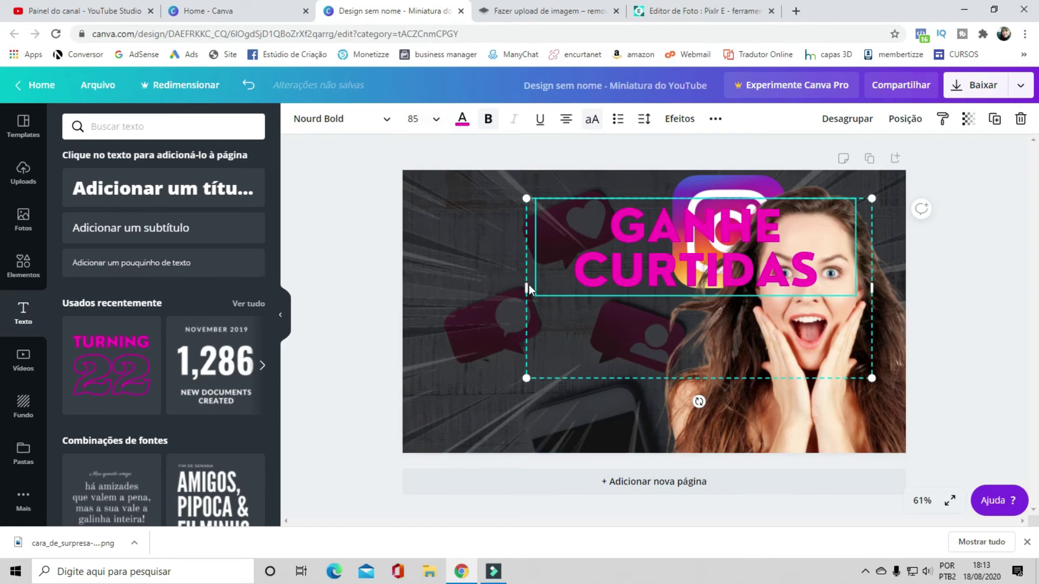
pyautogui.hotkey('ctrl', 'z')
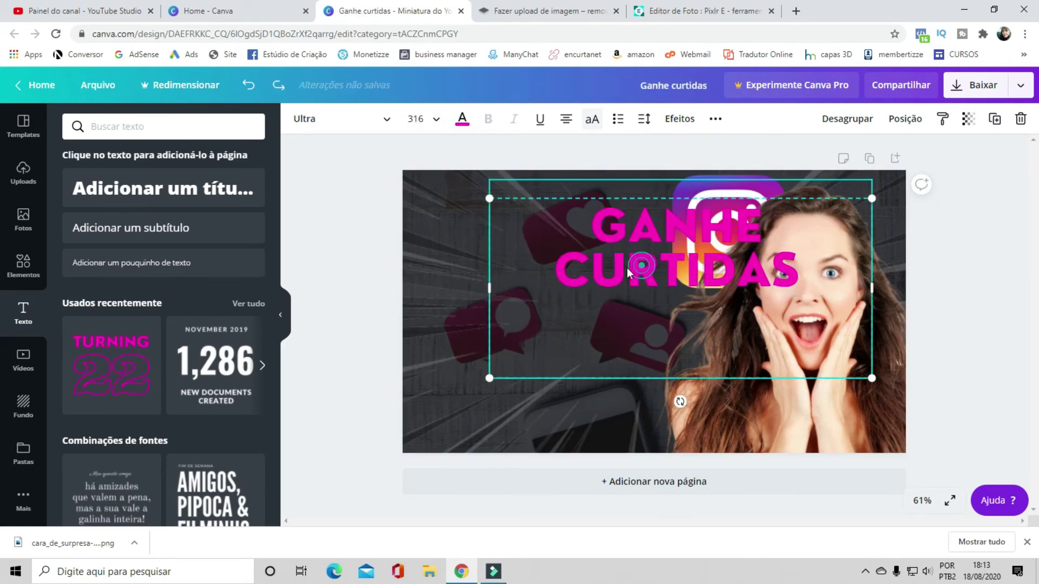
pyautogui.moveTo(561, 276)
pyautogui.mouseDown()
pyautogui.moveTo(467, 270)
pyautogui.moveTo(429, 253)
pyautogui.mouseUp()
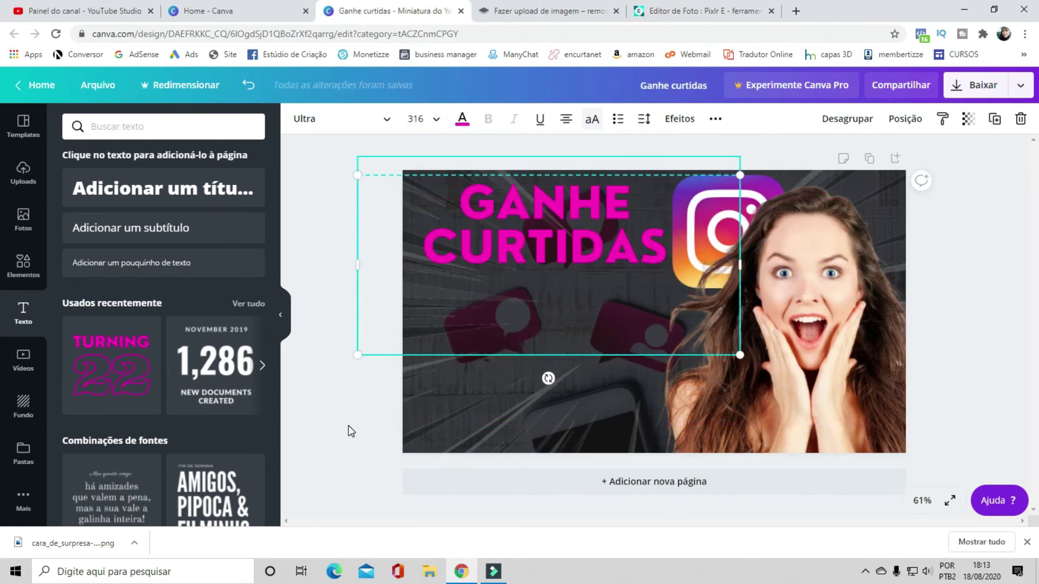
# Add the 1,286 text design and delete its NOVEMBER 2019 and NEW DOCUMENTS CREATED lines.
pyautogui.click(216, 366)
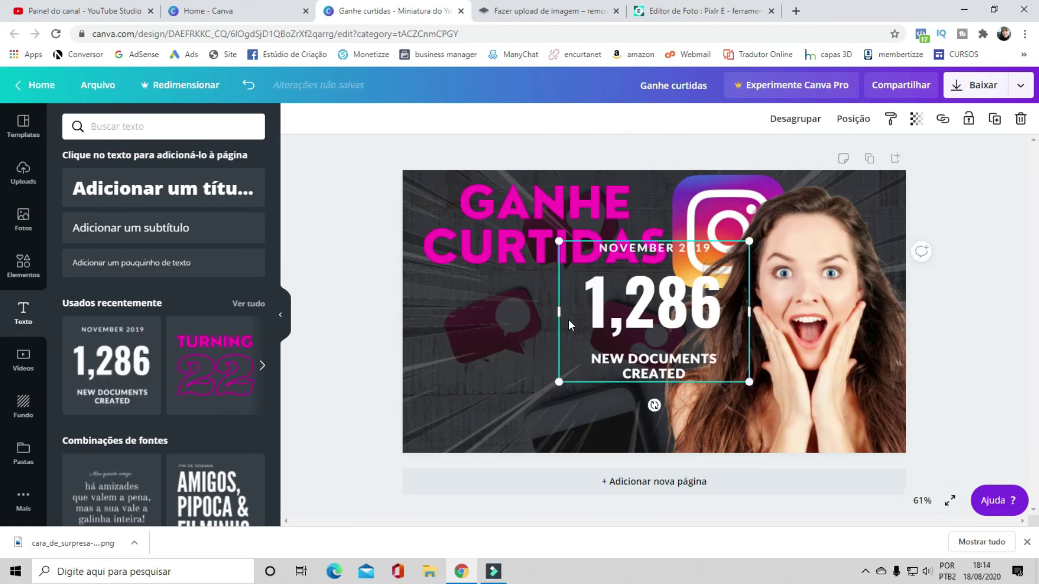
pyautogui.click(677, 249)
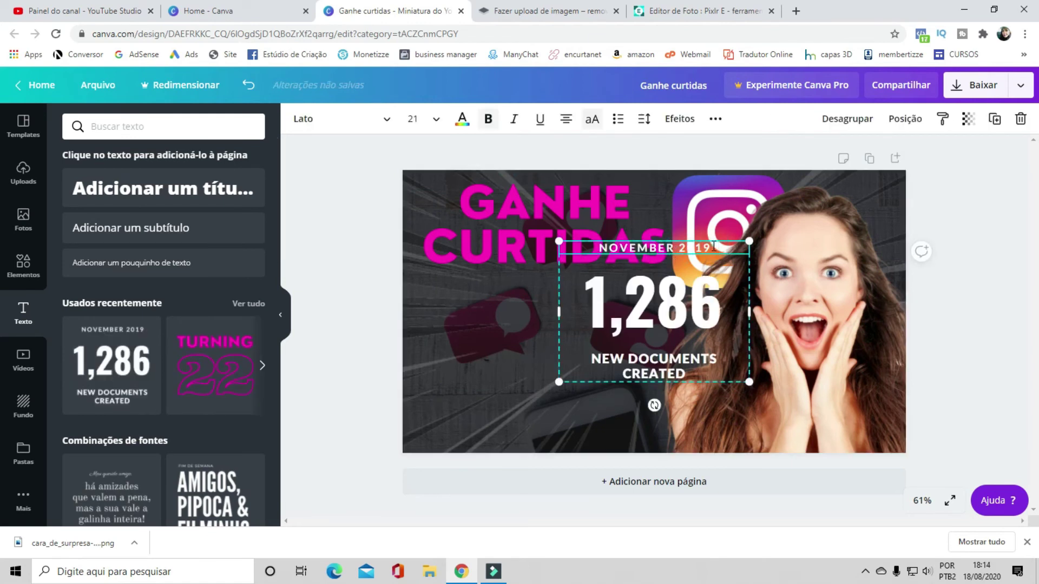
pyautogui.moveTo(713, 246); pyautogui.dragTo(674, 249)
pyautogui.press('BackSpace')
pyautogui.click(687, 369)
pyautogui.moveTo(687, 369); pyautogui.dragTo(591, 358)
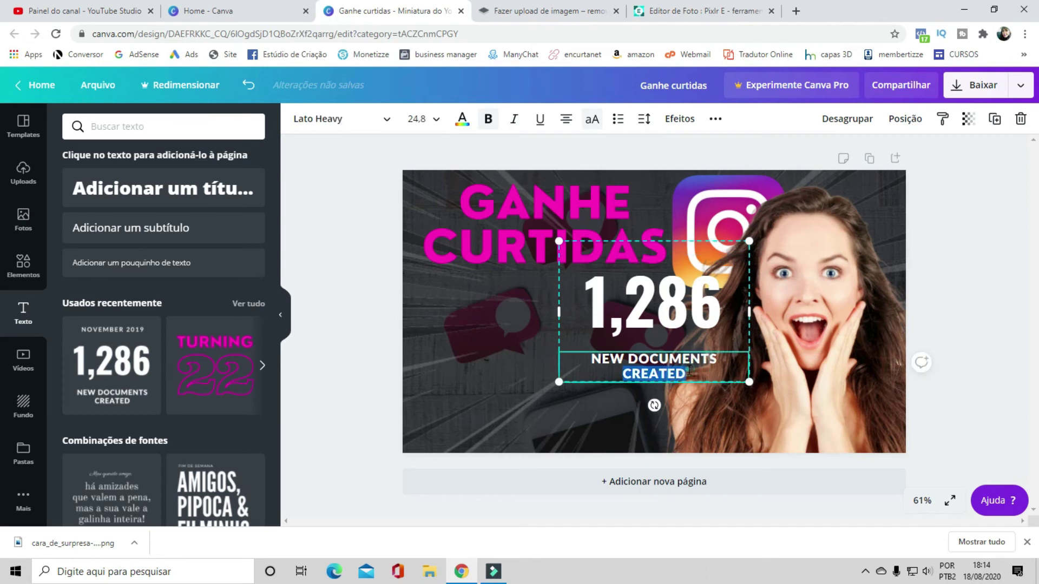
pyautogui.press('BackSpace')
# Retype 1,286 as 'no INSTAGRAM' at size 90 and place it under the headline.
pyautogui.click(595, 307)
pyautogui.doubleClick(596, 306)
pyautogui.write('no')
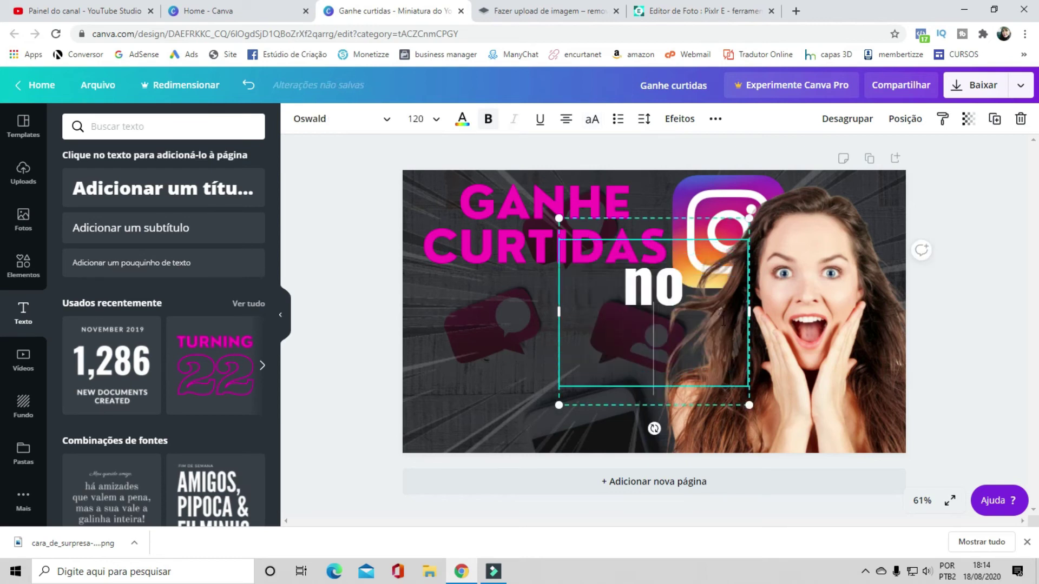
pyautogui.write(' INSTAGRAM')
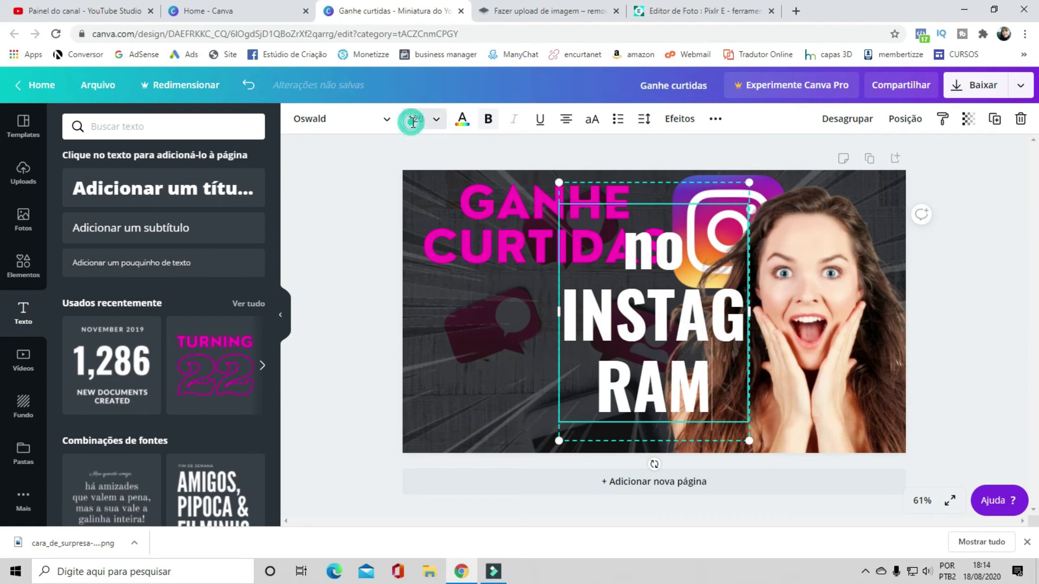
pyautogui.click(413, 119)
pyautogui.press('Return')
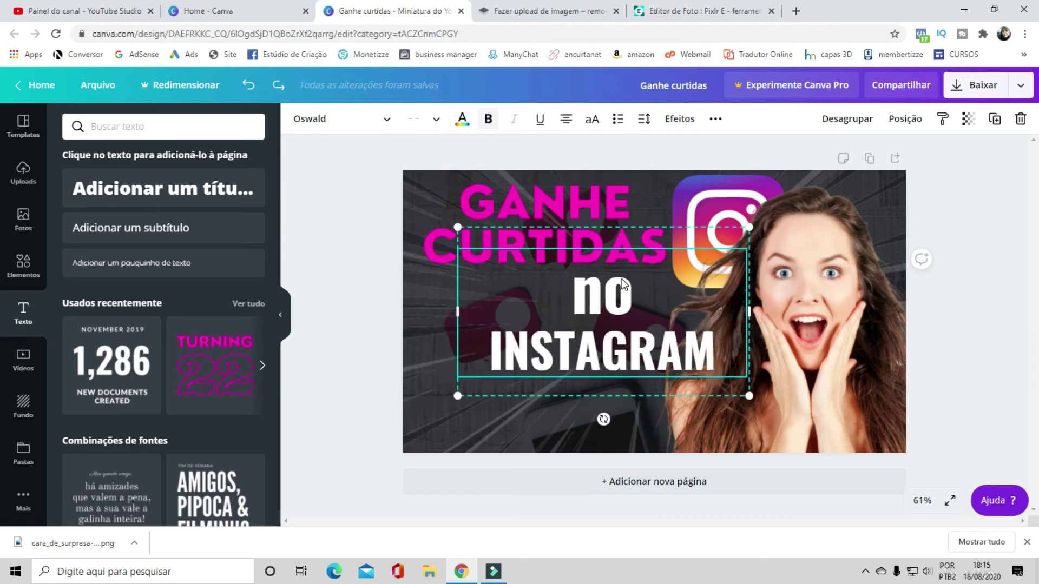
pyautogui.moveTo(594, 313); pyautogui.dragTo(566, 340)
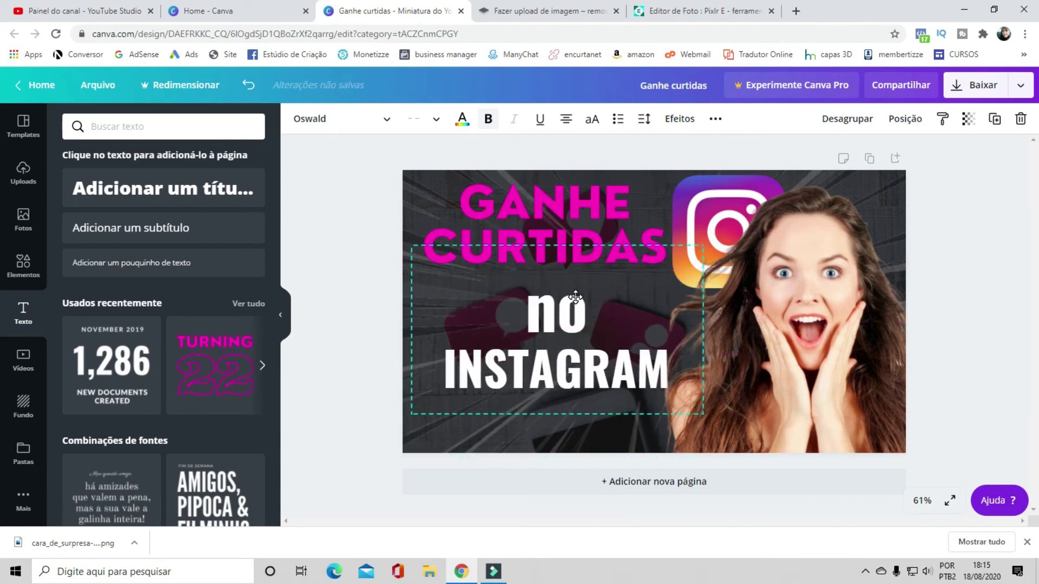
pyautogui.moveTo(566, 340)
pyautogui.mouseDown()
pyautogui.moveTo(538, 312)
pyautogui.moveTo(579, 312)
pyautogui.mouseUp()
pyautogui.click(536, 312)
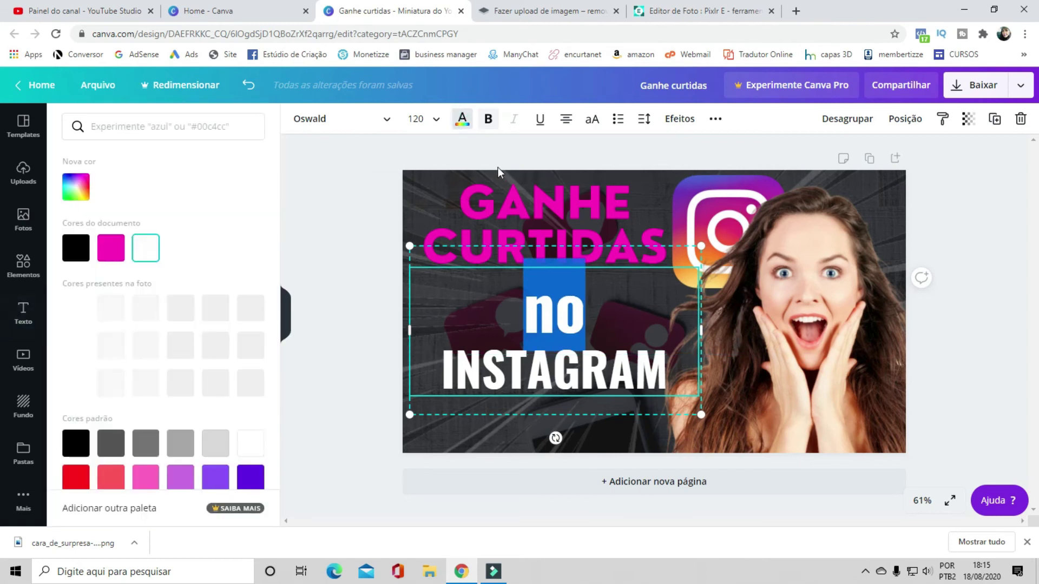
# Colour the word 'no' light teal.
pyautogui.click(157, 423)
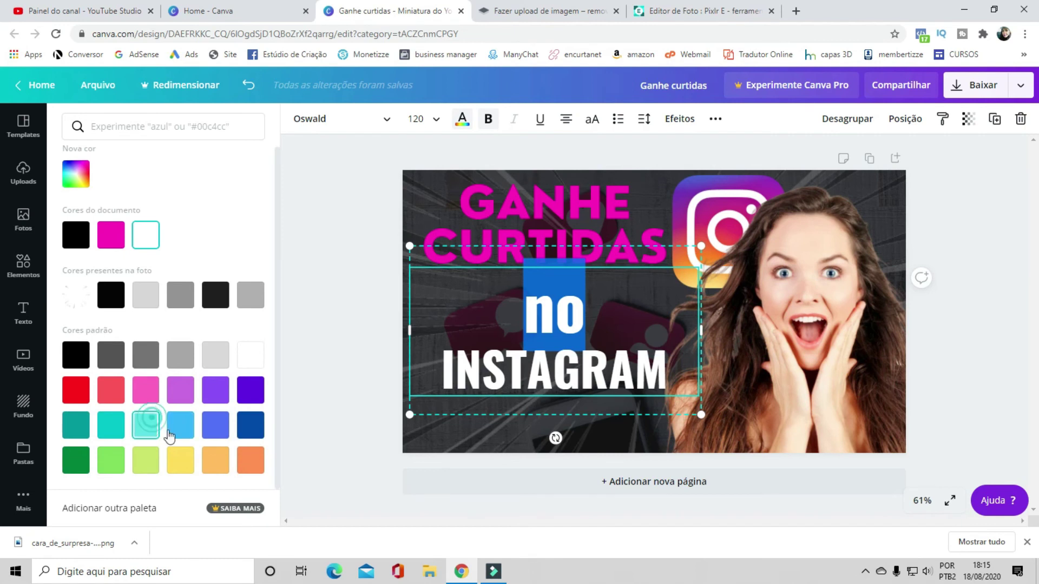
pyautogui.click(360, 302)
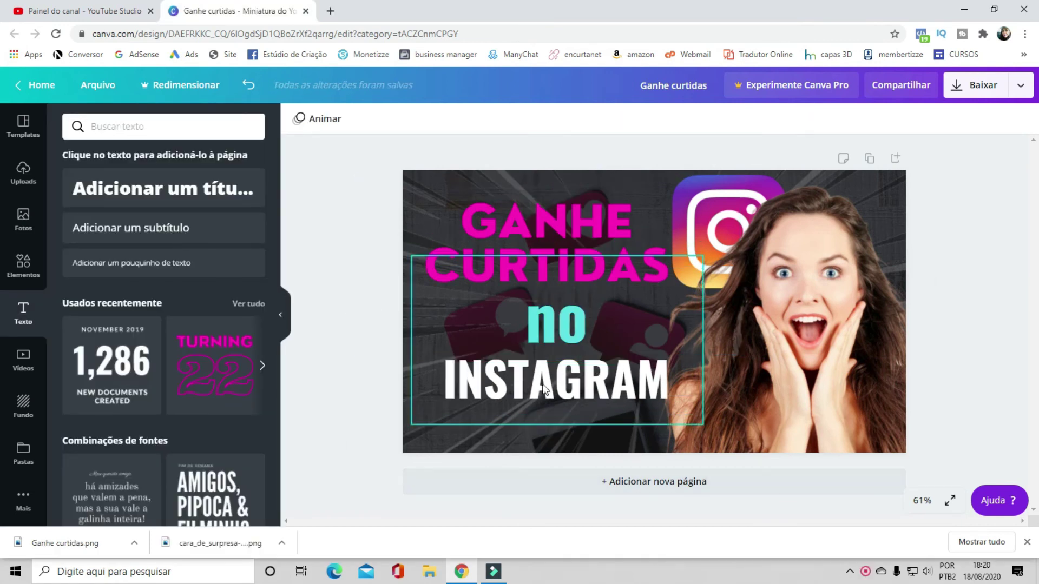
pyautogui.click(555, 357)
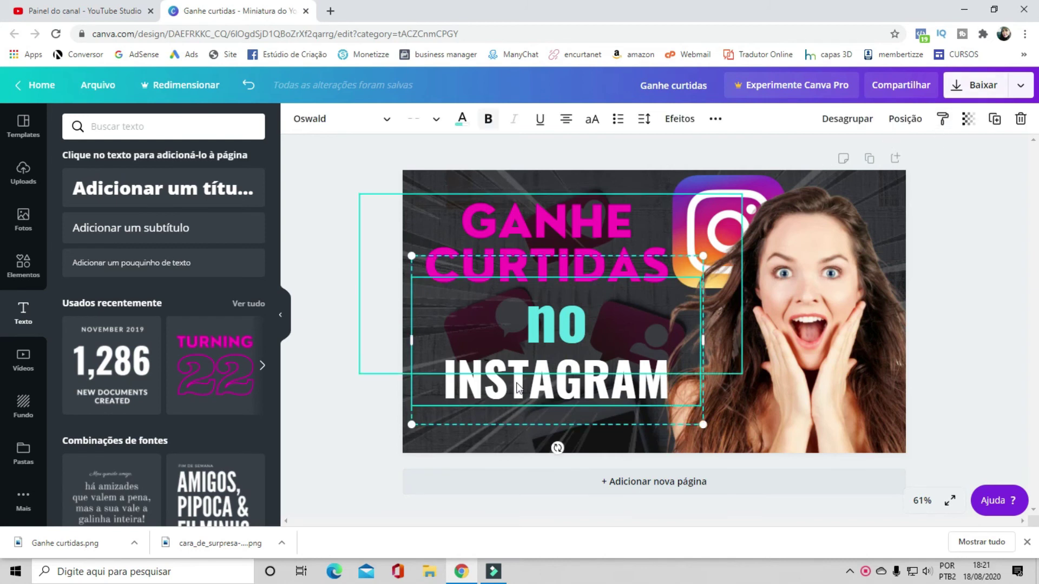
# Duplicate 'no INSTAGRAM', make the copy black, send it behind and offset it as a shadow.
pyautogui.click(998, 123)
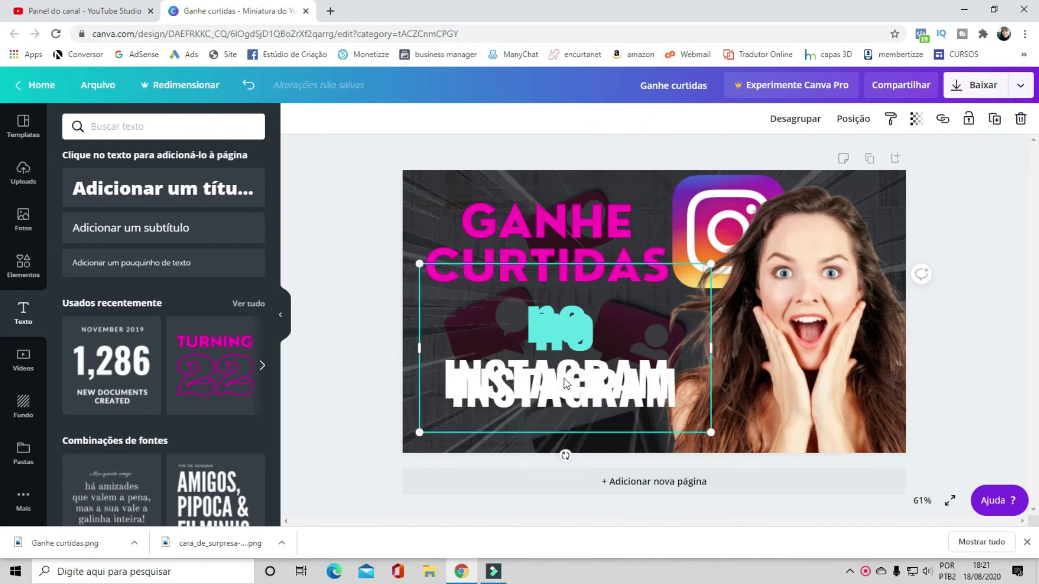
pyautogui.click(580, 394)
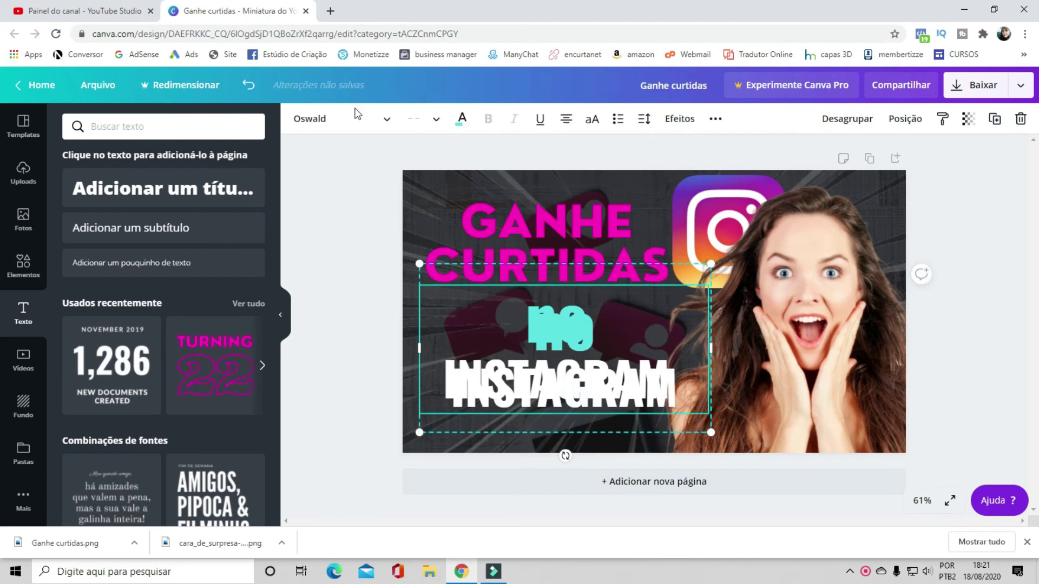
pyautogui.click(462, 124)
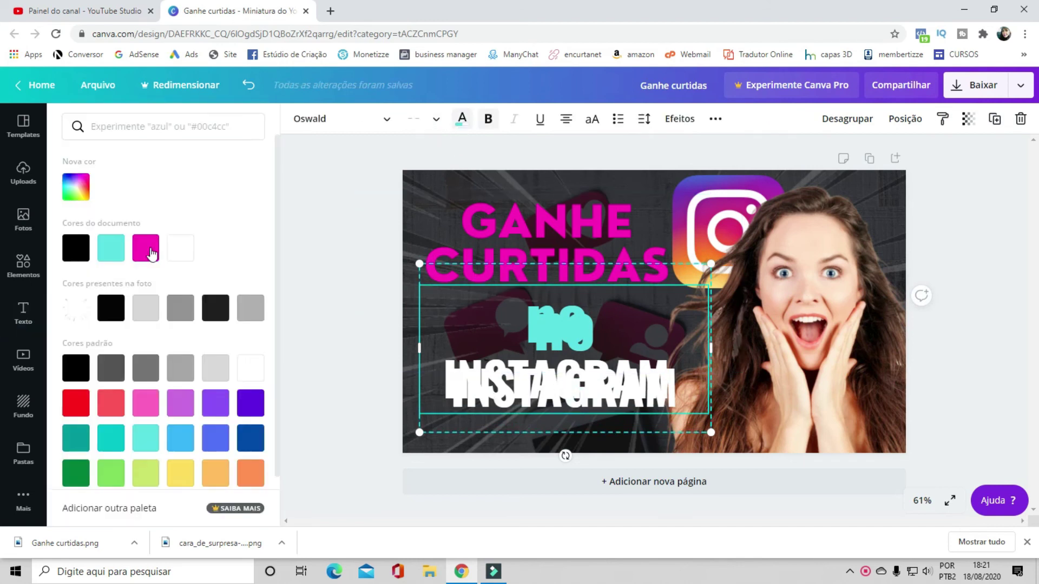
pyautogui.click(74, 255)
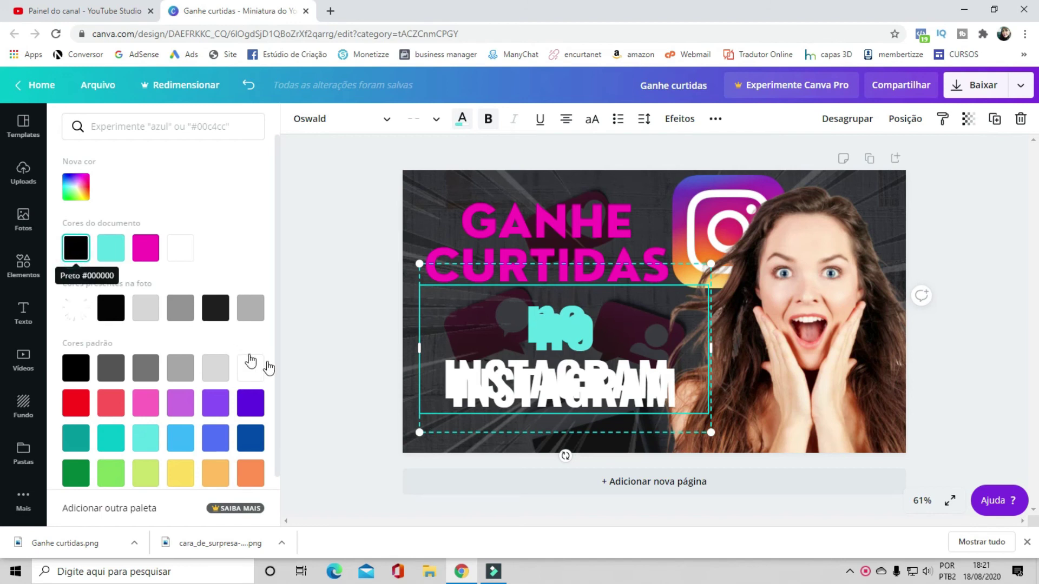
pyautogui.click(908, 124)
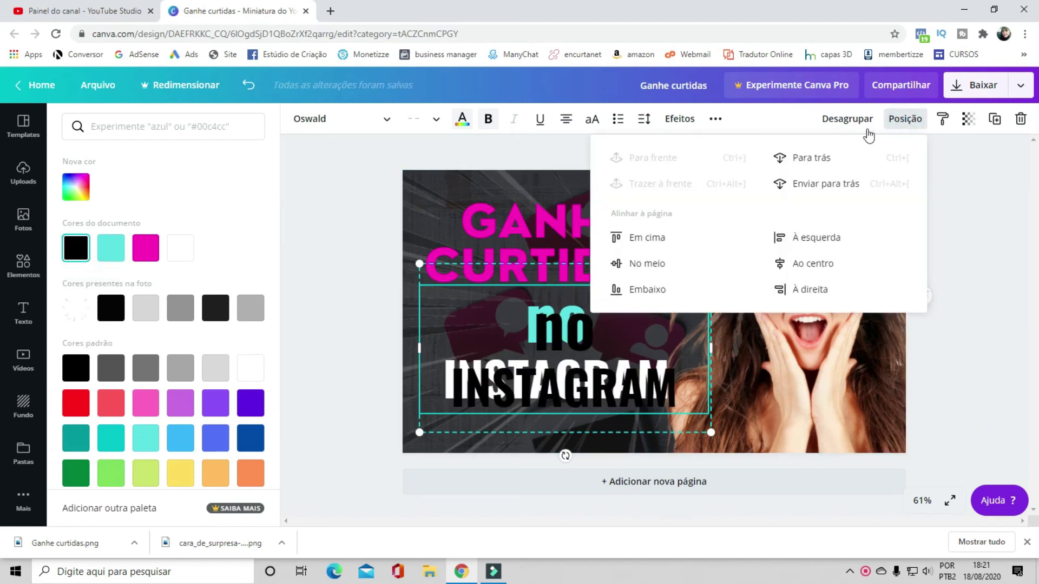
pyautogui.click(815, 181)
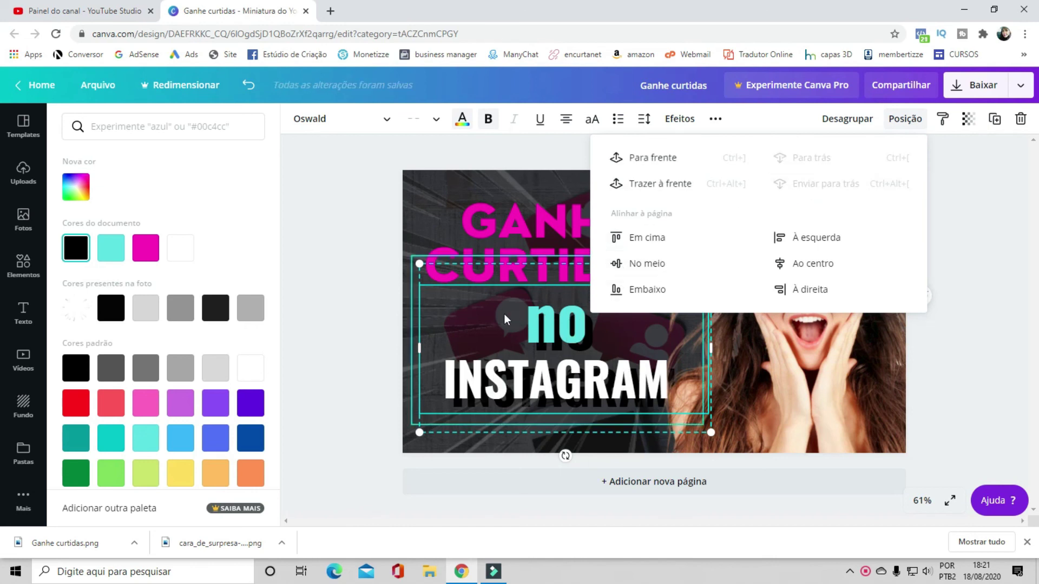
pyautogui.moveTo(512, 318); pyautogui.dragTo(575, 354)
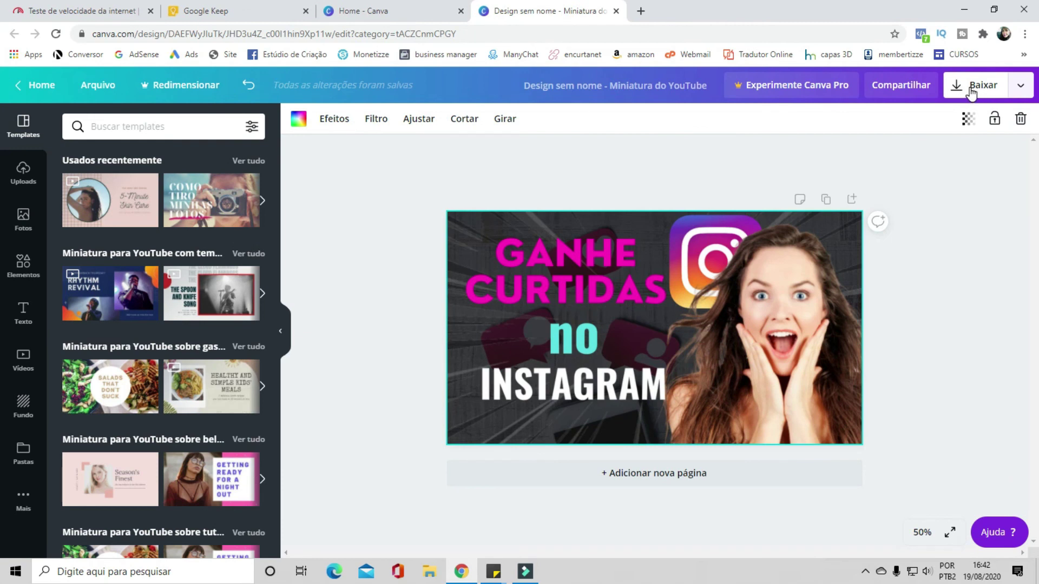
# Open the Baixar download panel with the 1280 × 720 PNG format selected.
pyautogui.click(959, 87)
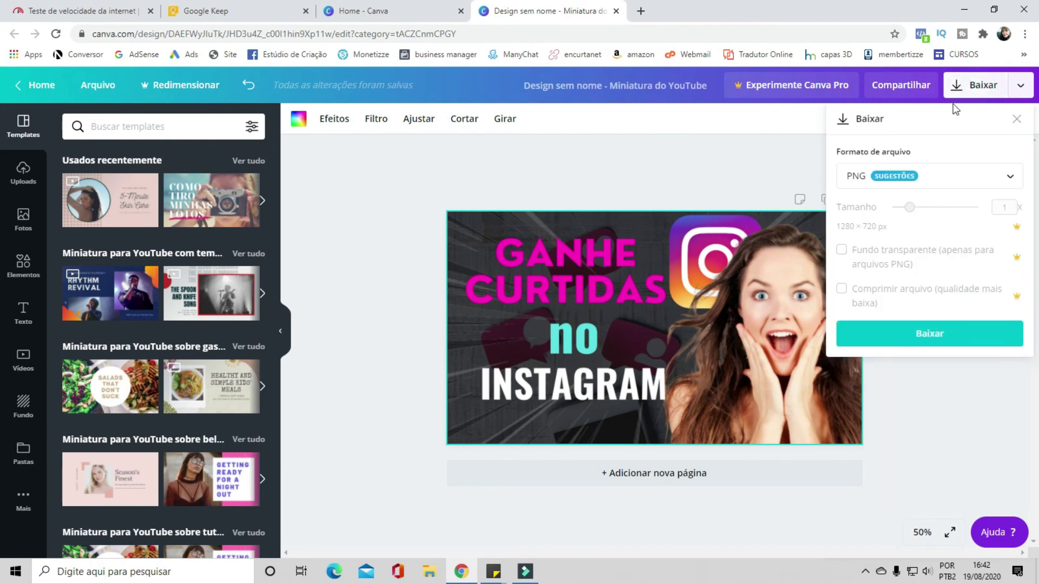